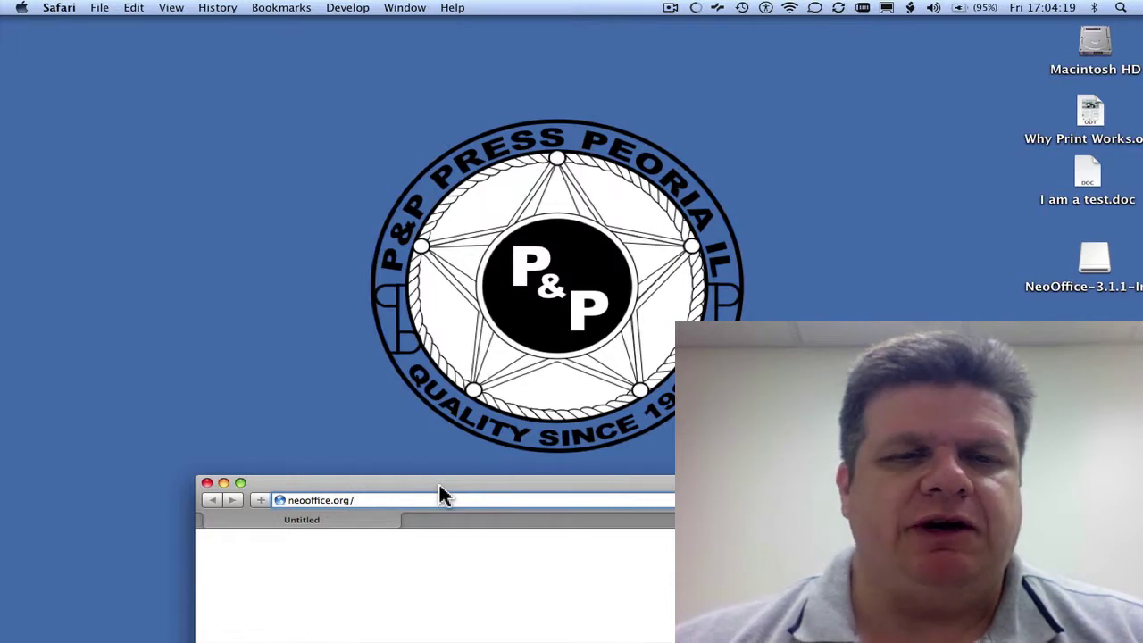
Load the neooffice.org website in the browser and reposition the window so the page is easier to see
left_click_drag(439, 486, 393, 143)
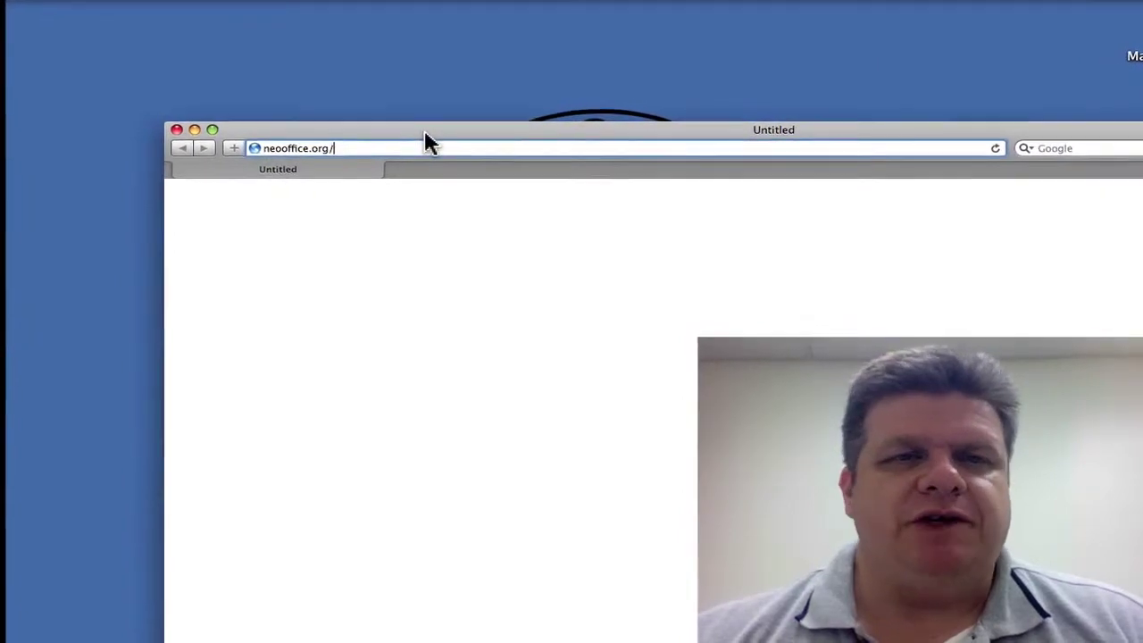
left_click(430, 141)
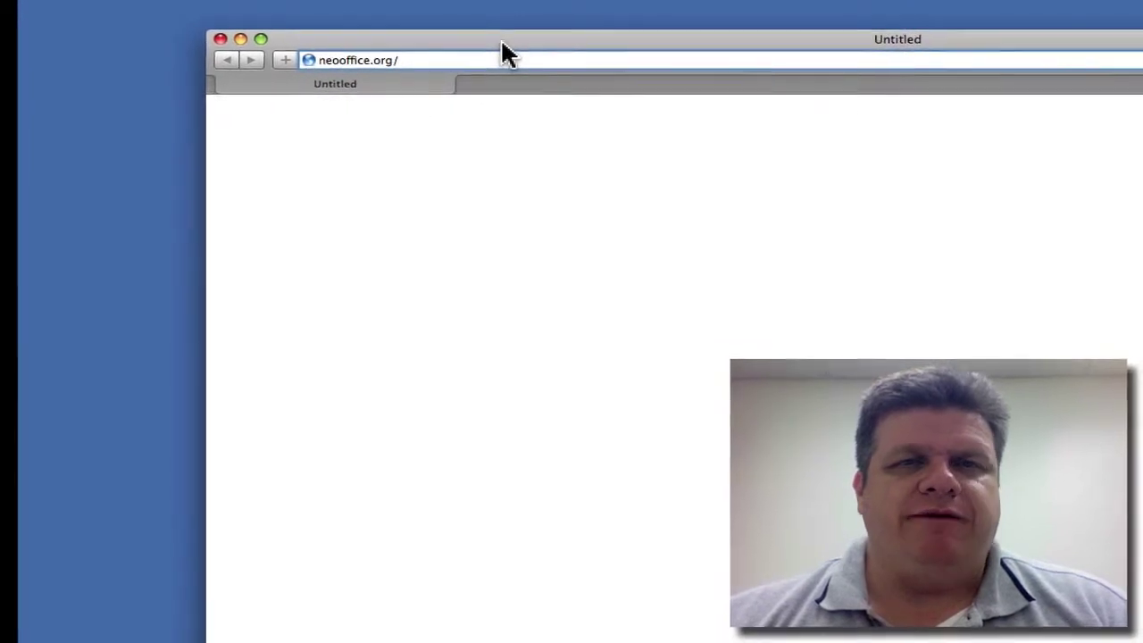
key("Return")
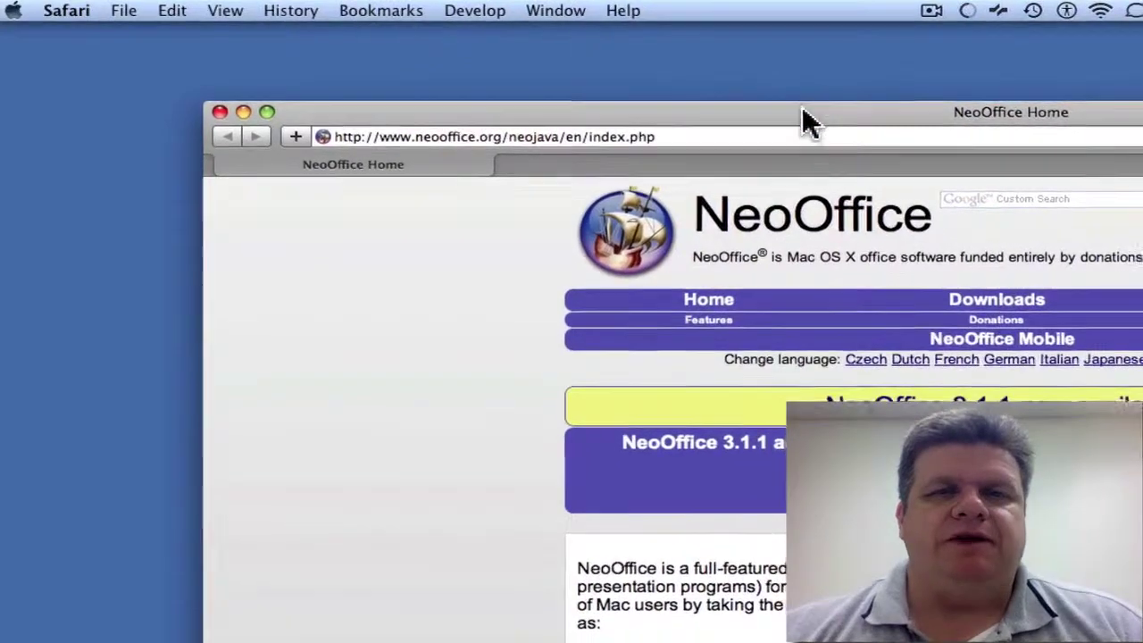
left_click_drag(804, 114, 538, 14)
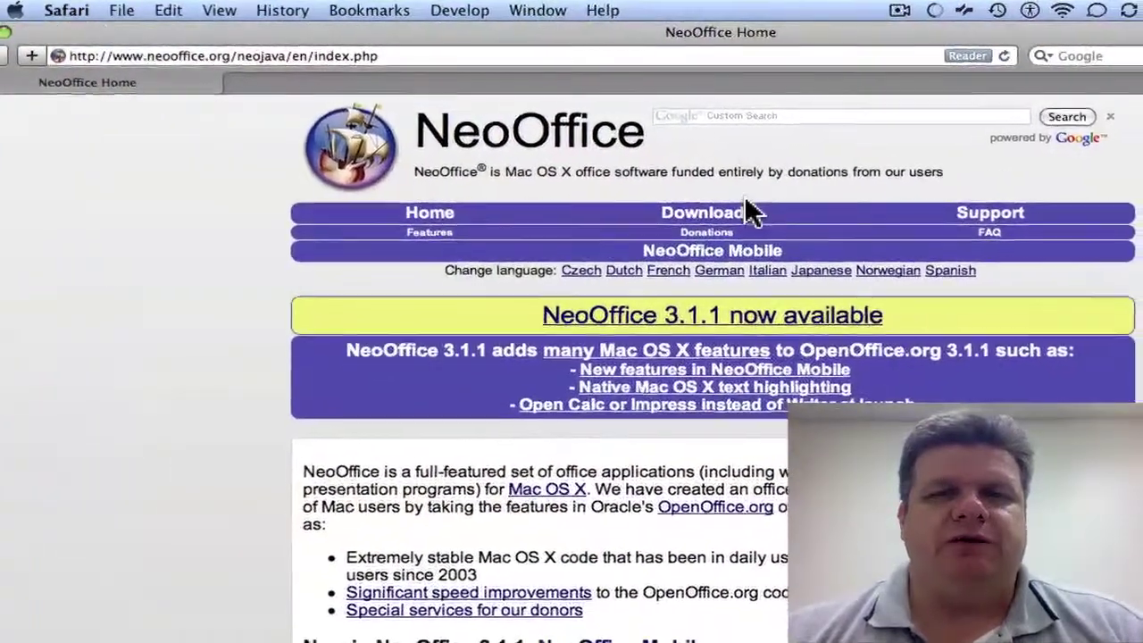
Go to the site's downloads, skip the donation, and start the NeoOffice 3.1.1 download for Mac Intel machines
left_click(736, 212)
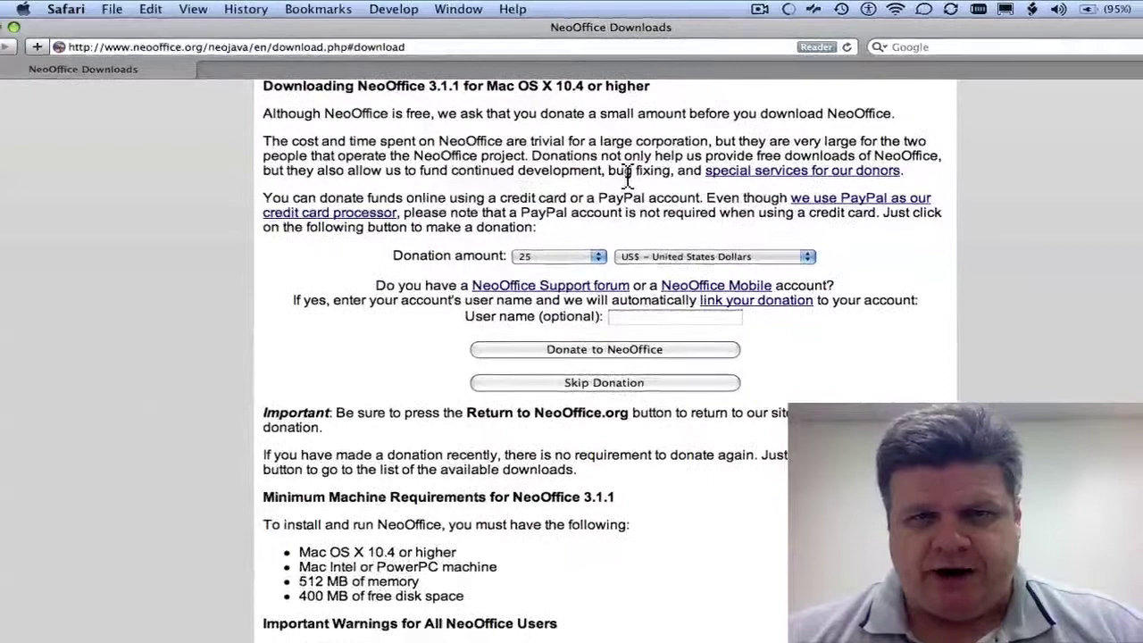
left_click(502, 382)
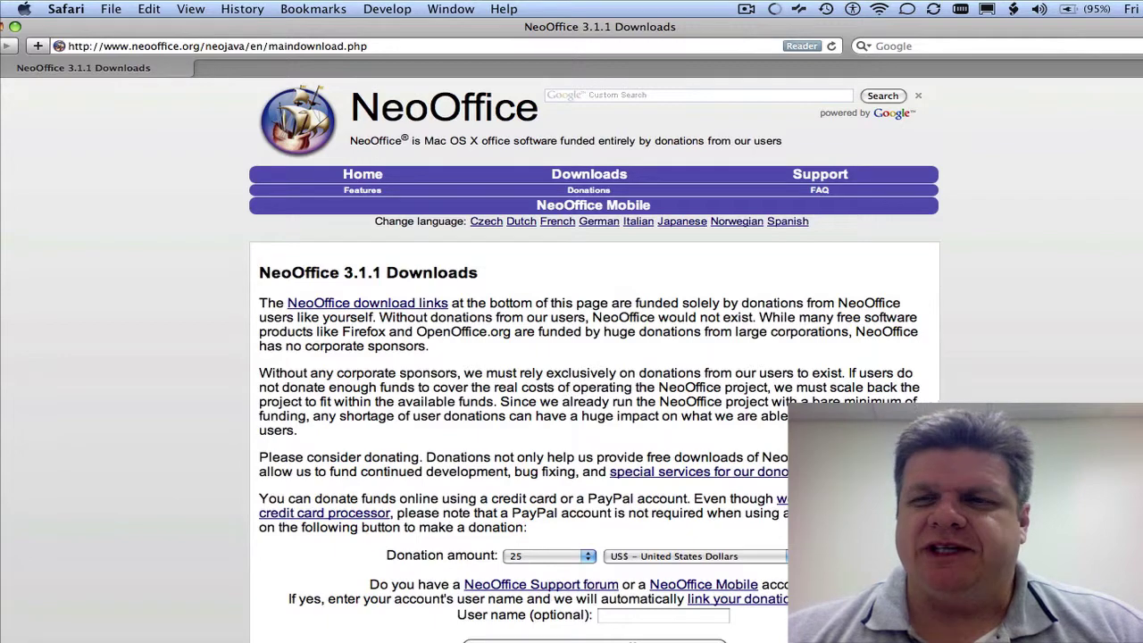
scroll(594, 357, "down", 5)
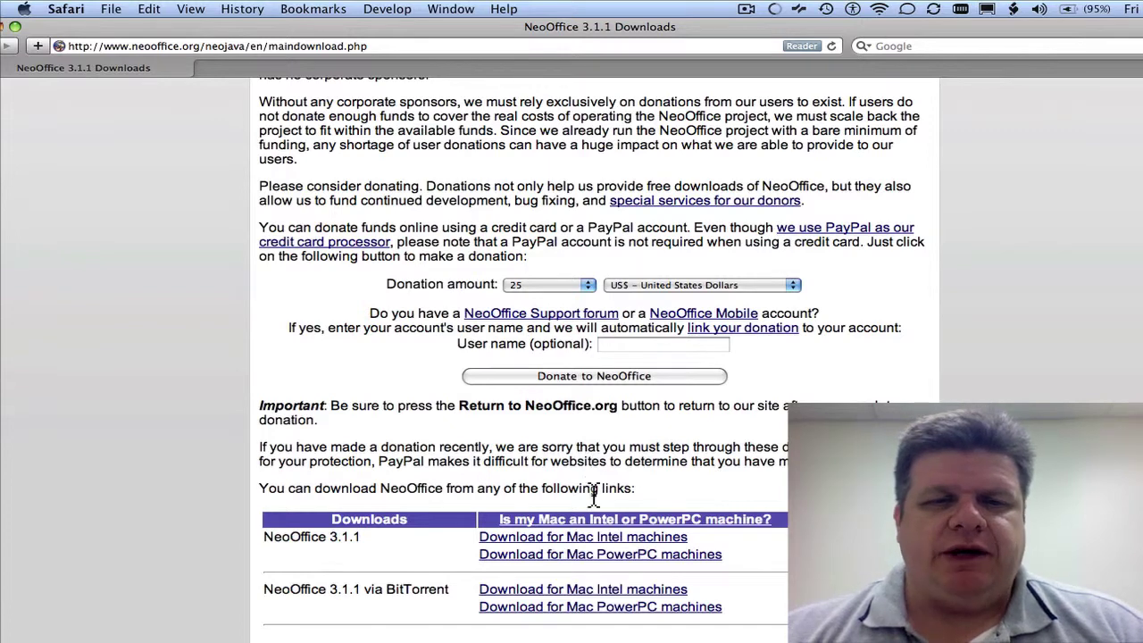
left_click(585, 536)
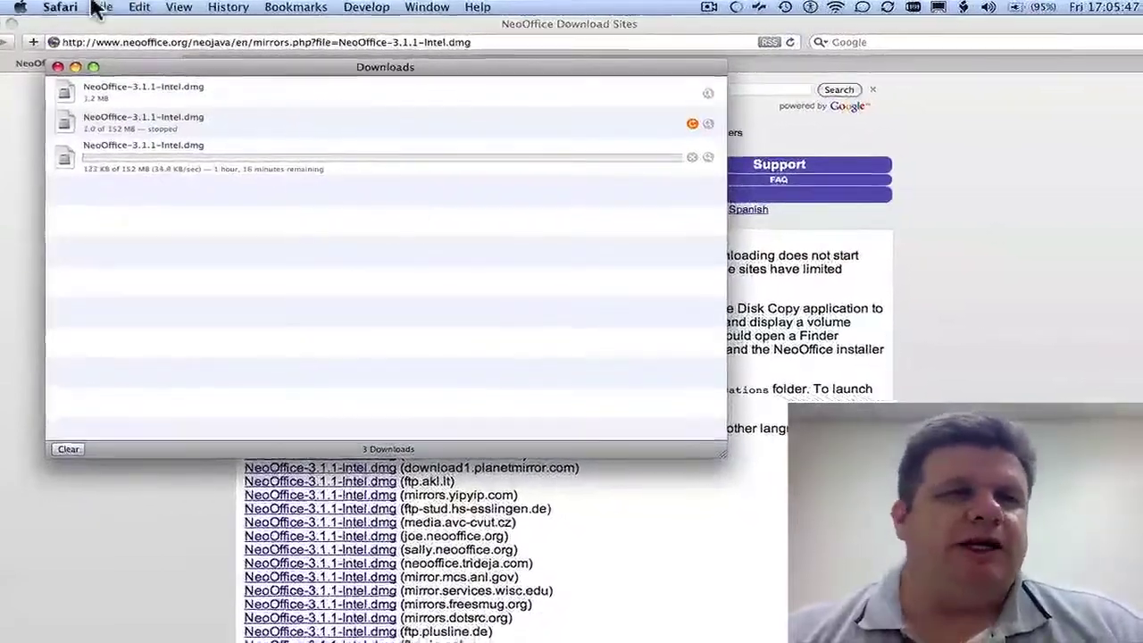
Quit the browser, abandoning the download in progress
left_click(62, 8)
left_click(98, 226)
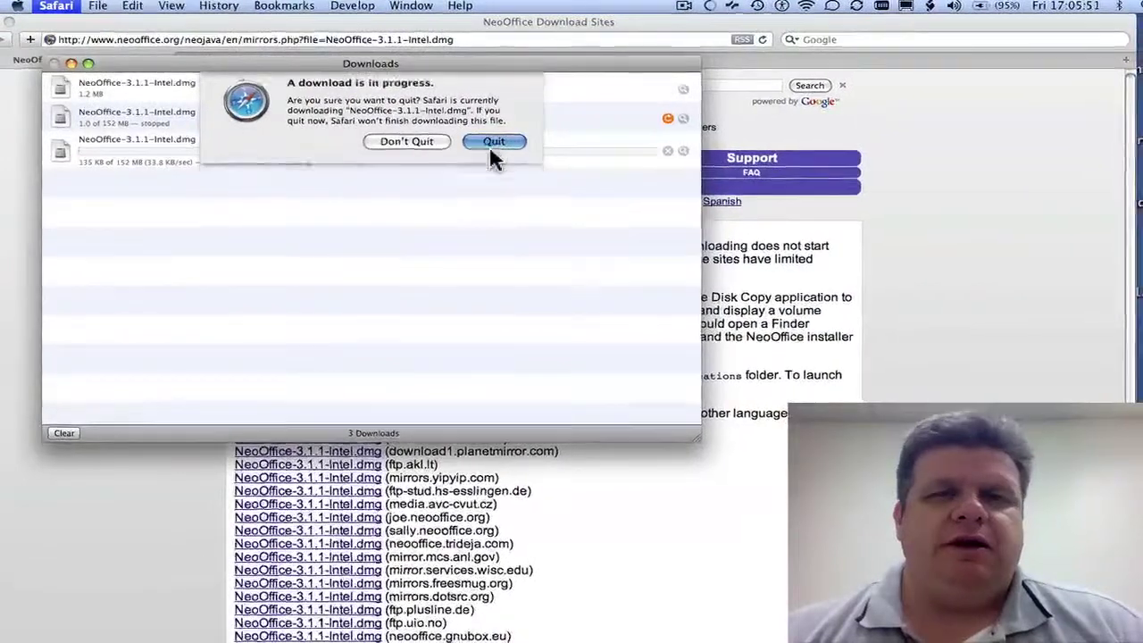
left_click(492, 147)
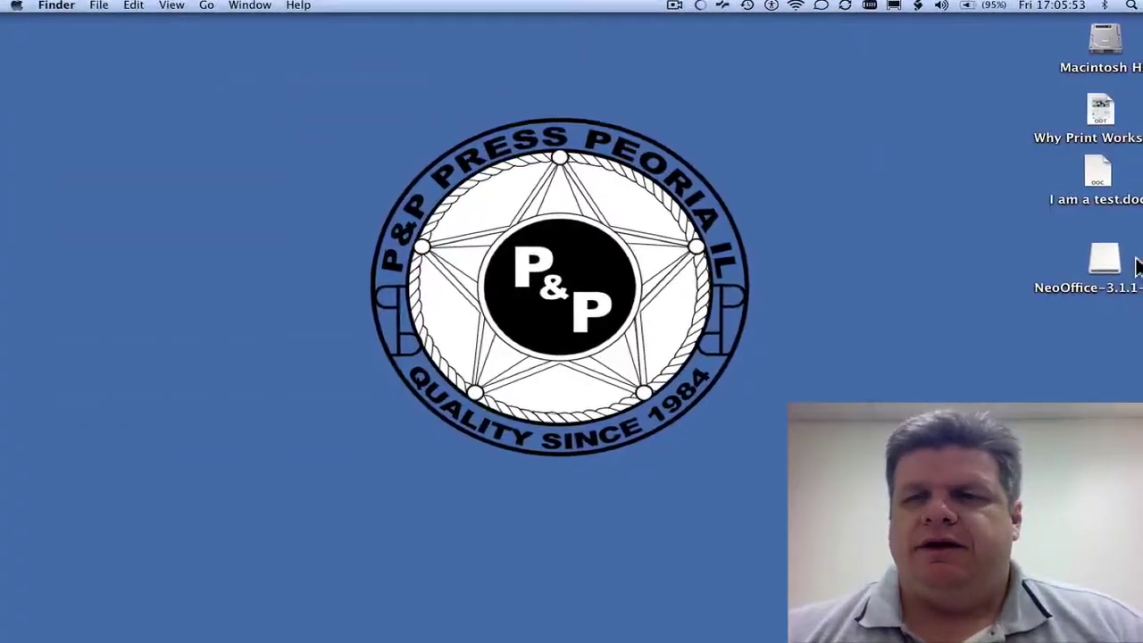
Move the NeoOffice-3.1.1-Intel disk image clear of the other desktop icons, open it, and launch NeoOffice-3.1.1-Intel.pkg
left_click_drag(1112, 261, 890, 111)
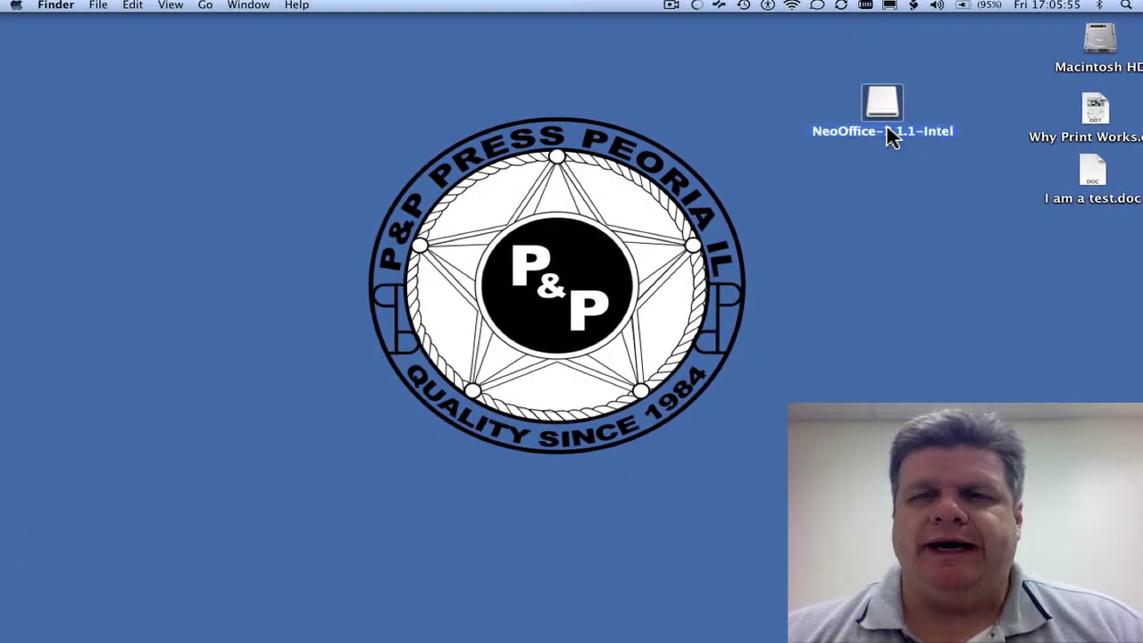
left_click(885, 168)
double_click(884, 105)
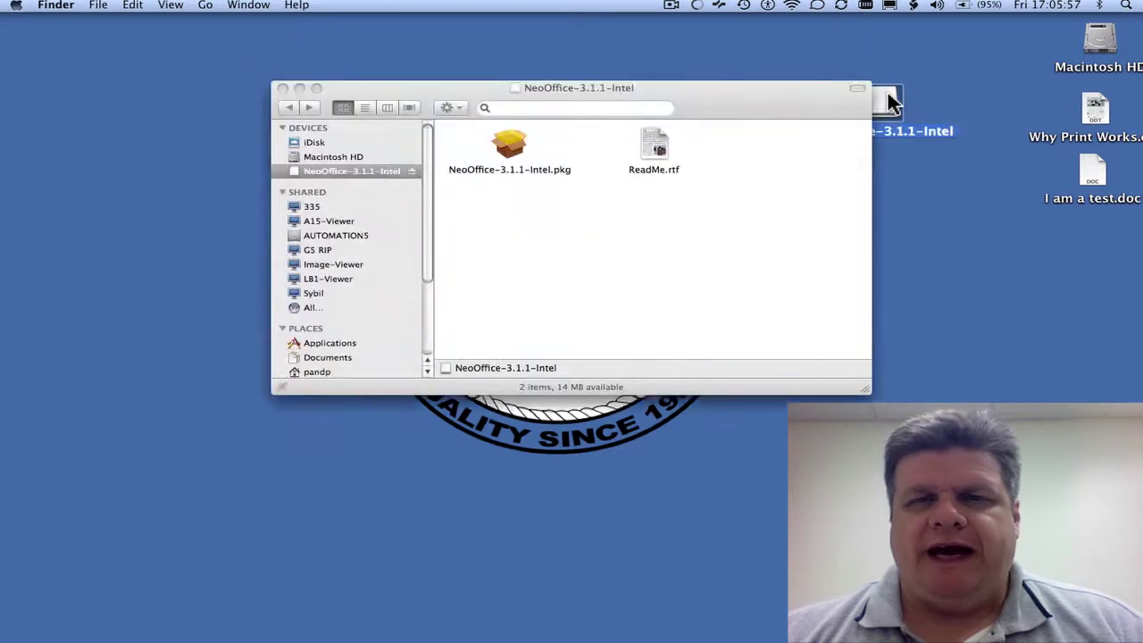
double_click(511, 147)
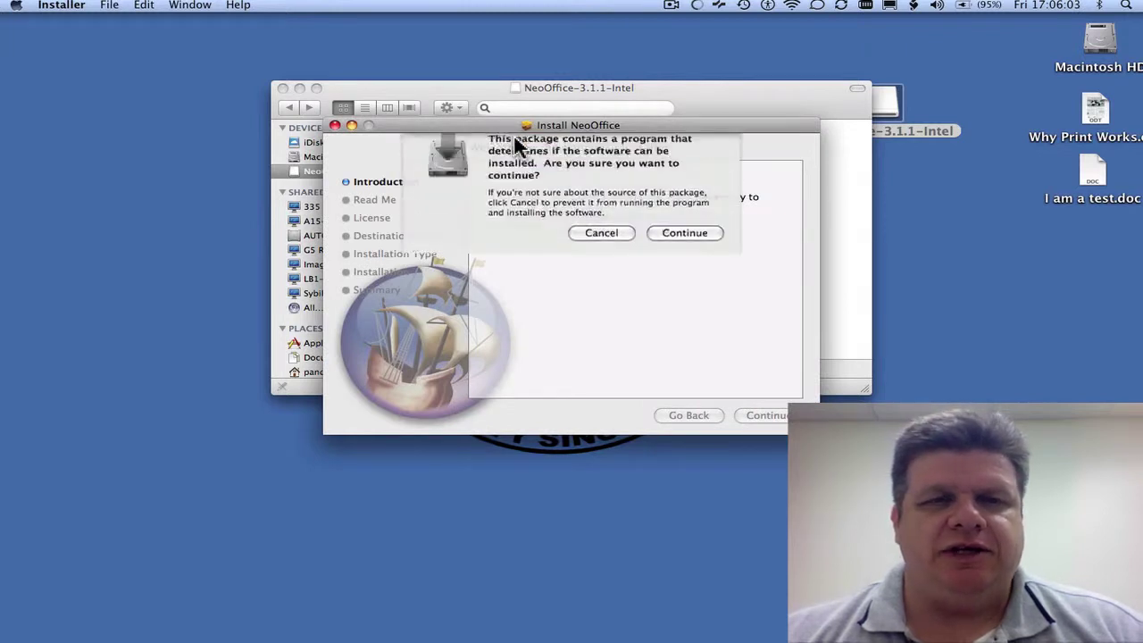
Proceed through the NeoOffice installer, agree to the license, and choose Macintosh HD as the destination
left_click(685, 245)
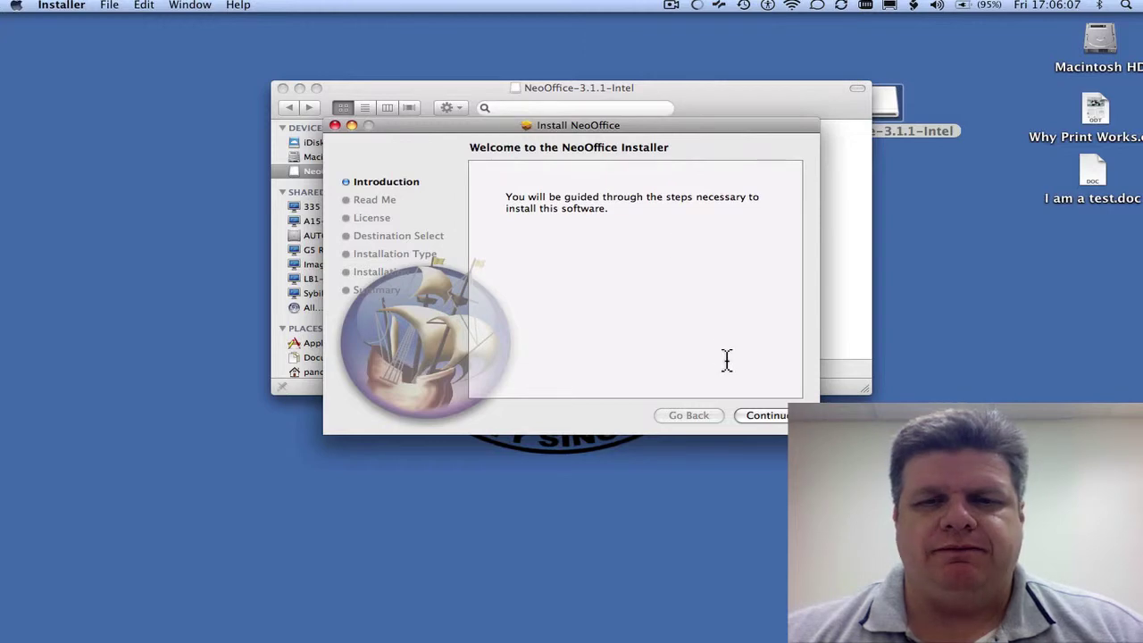
left_click(752, 414)
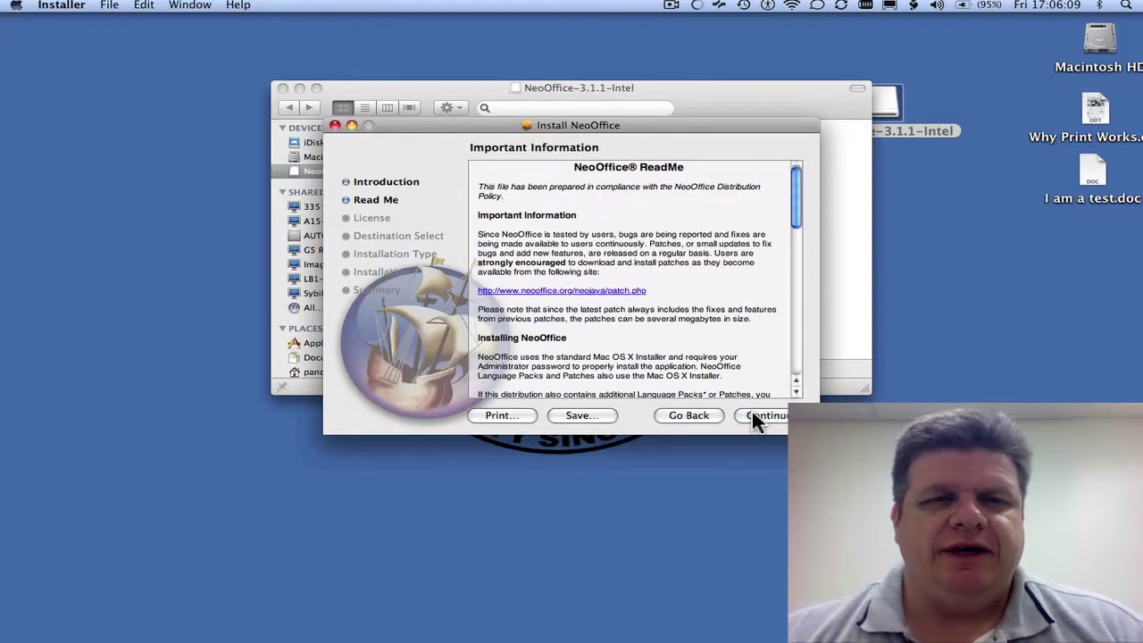
left_click(752, 416)
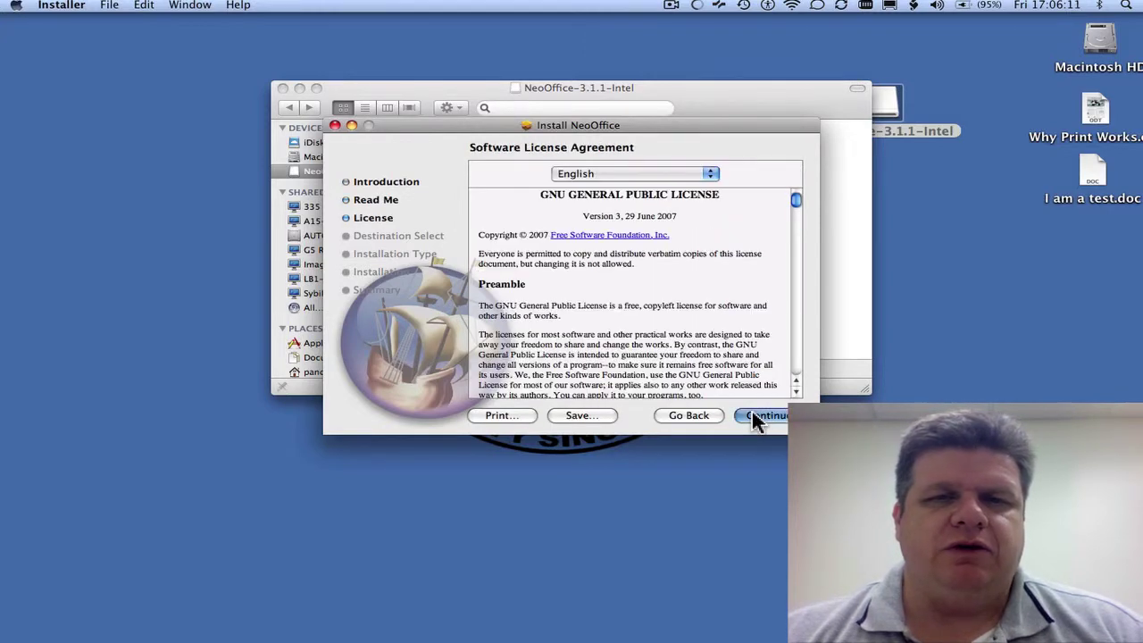
left_click(752, 415)
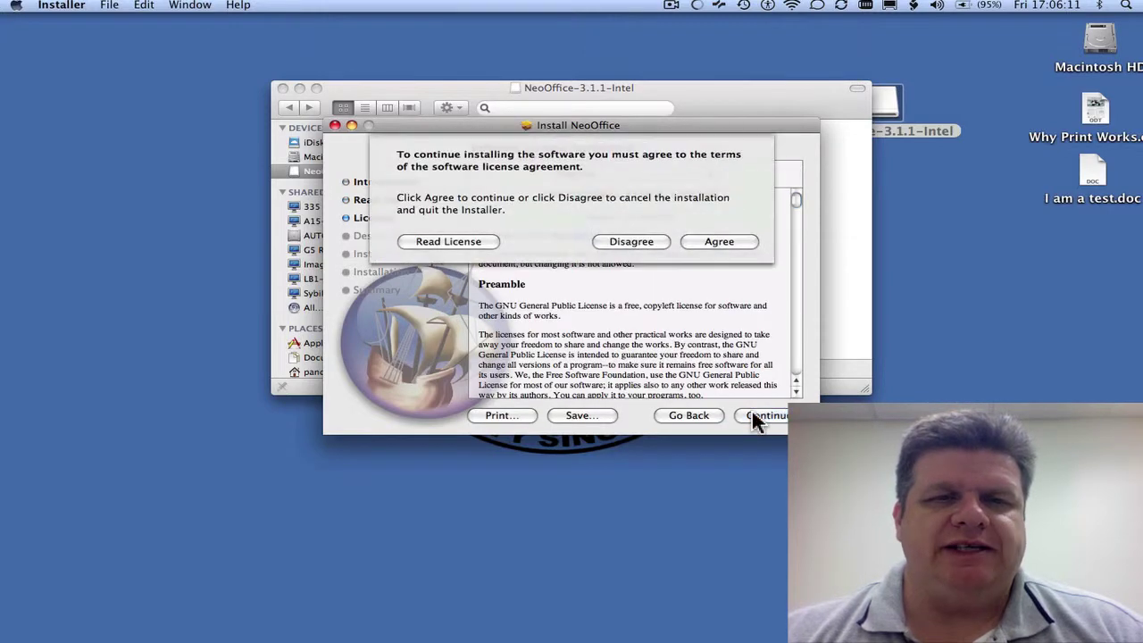
left_click(706, 241)
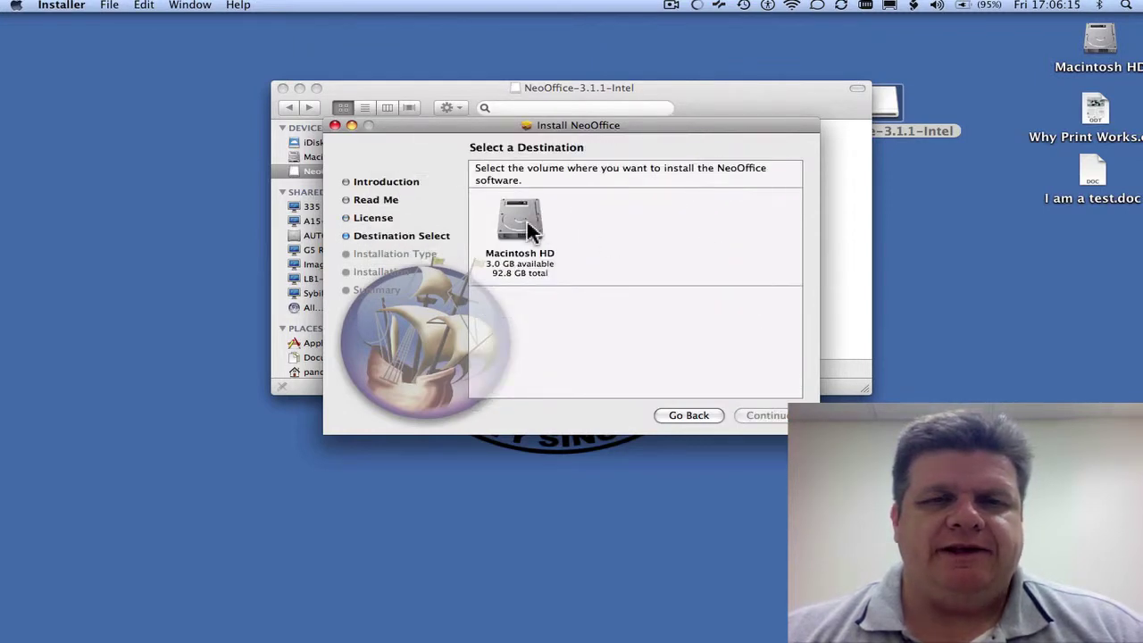
left_click(522, 223)
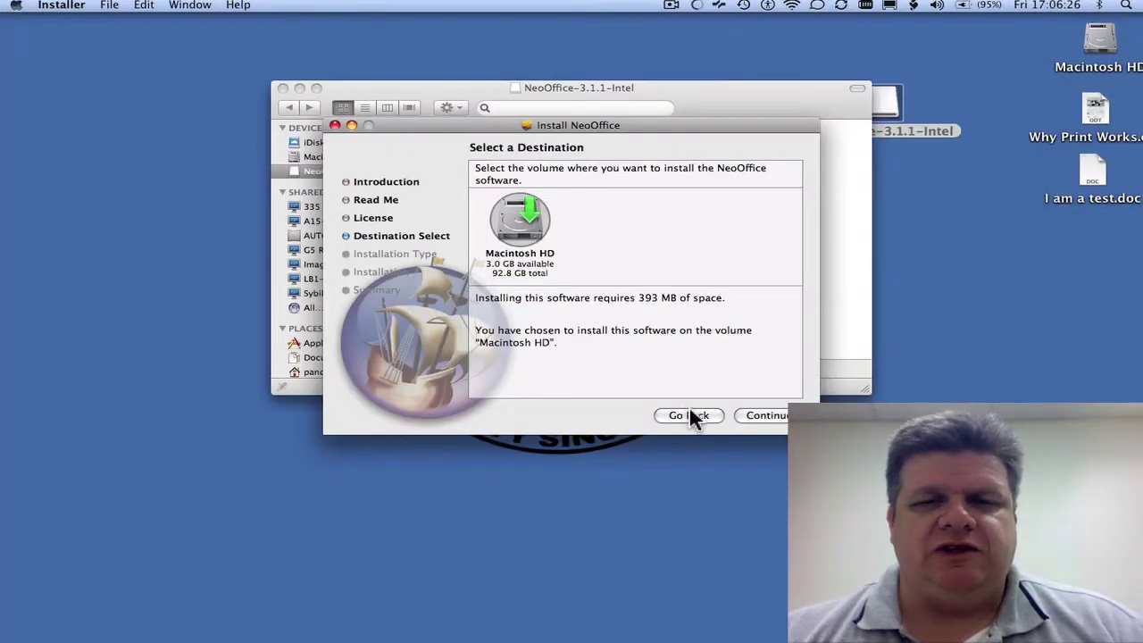
Return to the installer's introduction, quit the installer without installing, and close the disk image window
left_click(690, 412)
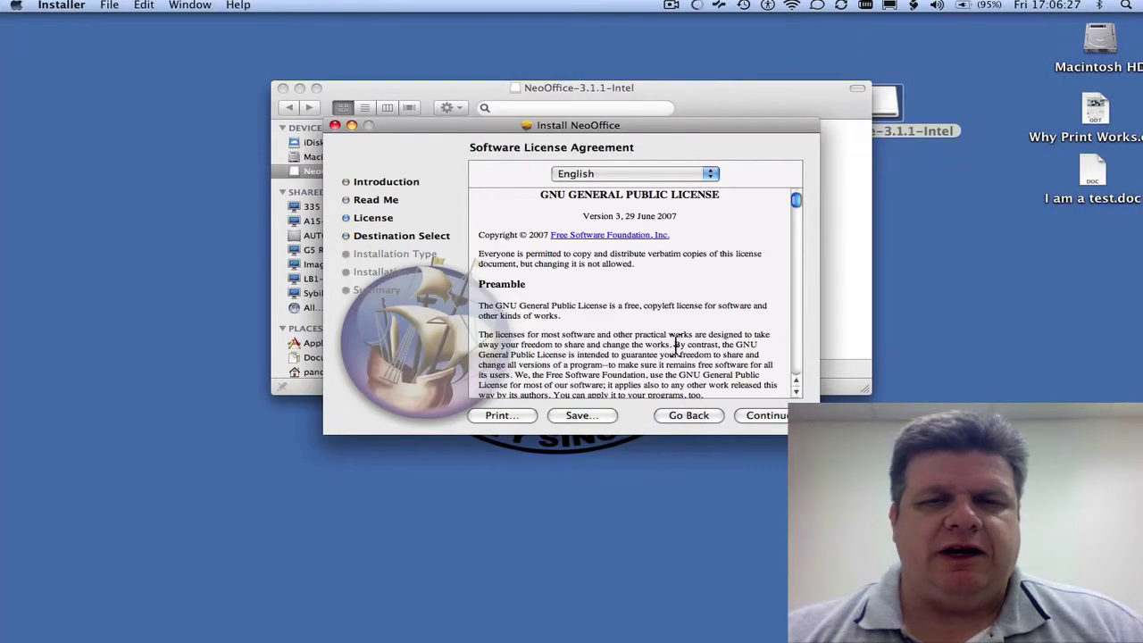
left_click(685, 420)
left_click(682, 420)
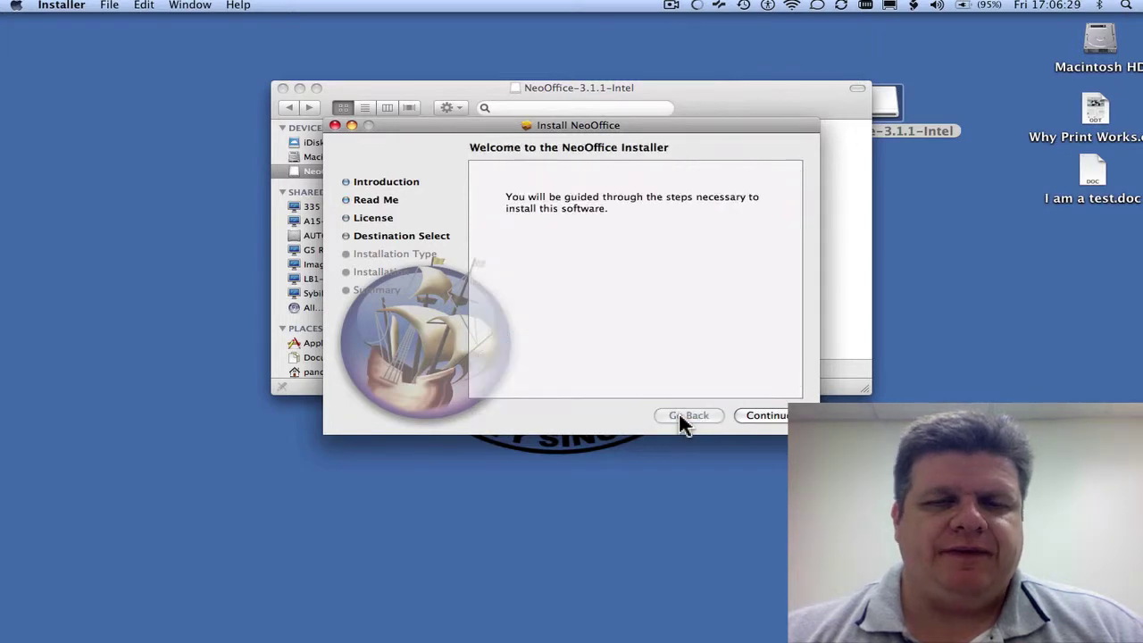
key("super+q")
key("super+w")
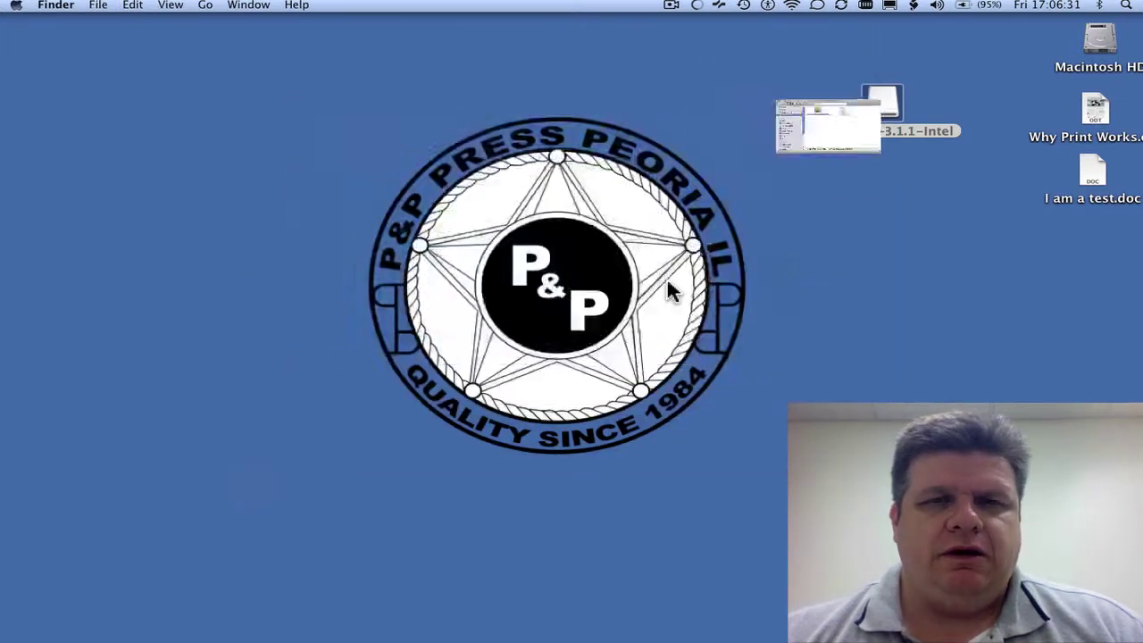
Switch to NeoOffice and enter "I word" in the blank Writer document
mouse_move(366, 629)
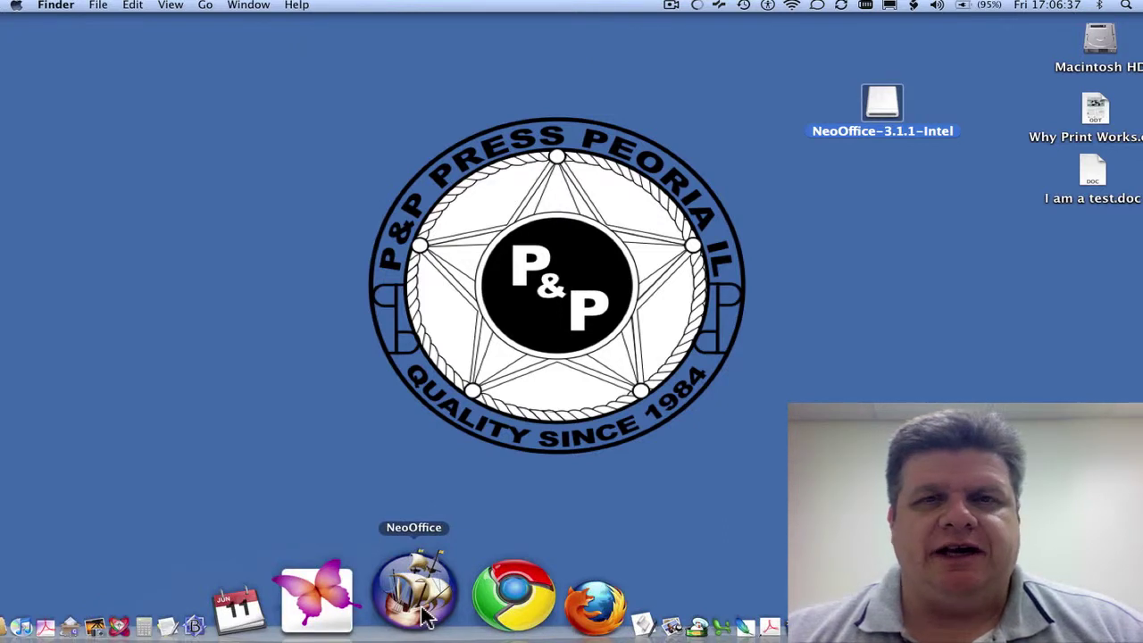
left_click(419, 597)
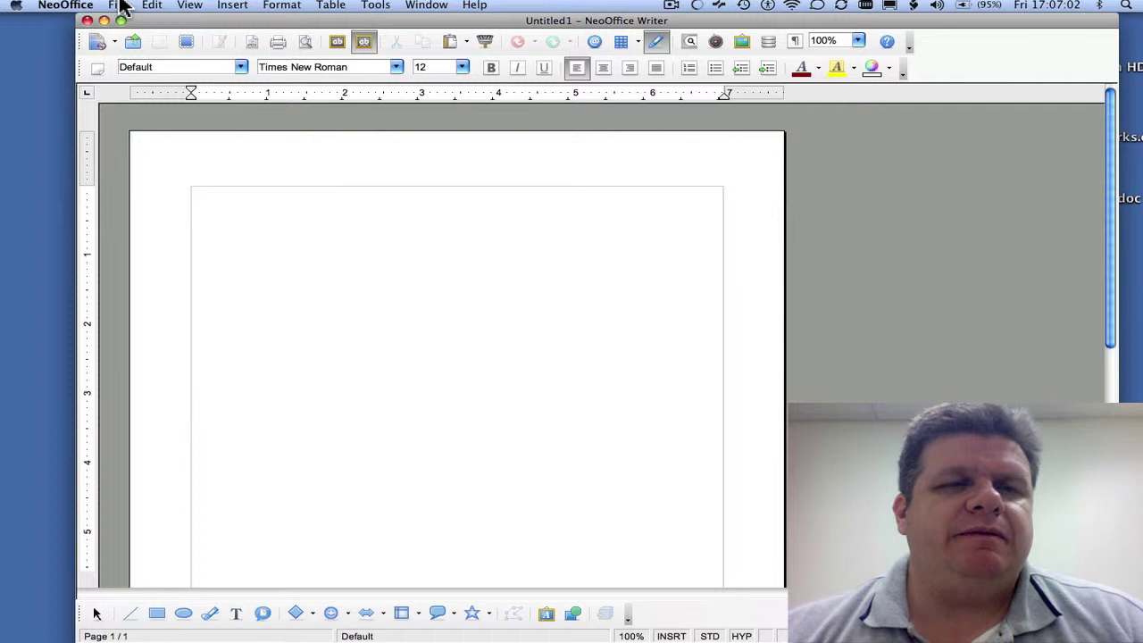
type("I word")
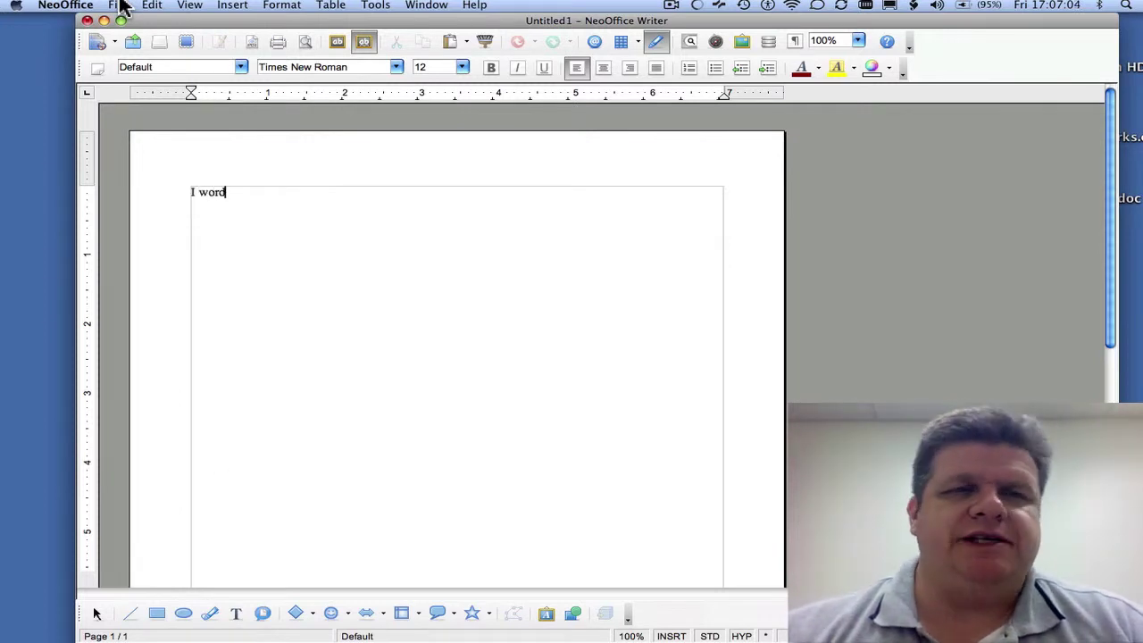
Replace the document's text with "I am some type"
left_click(124, 7)
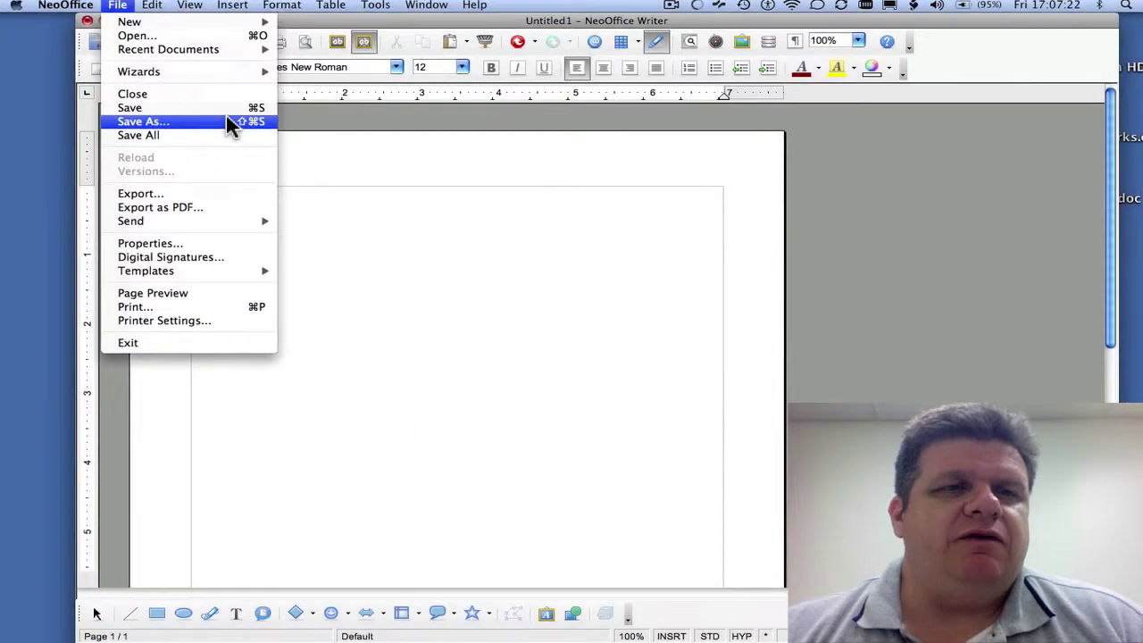
left_click(402, 276)
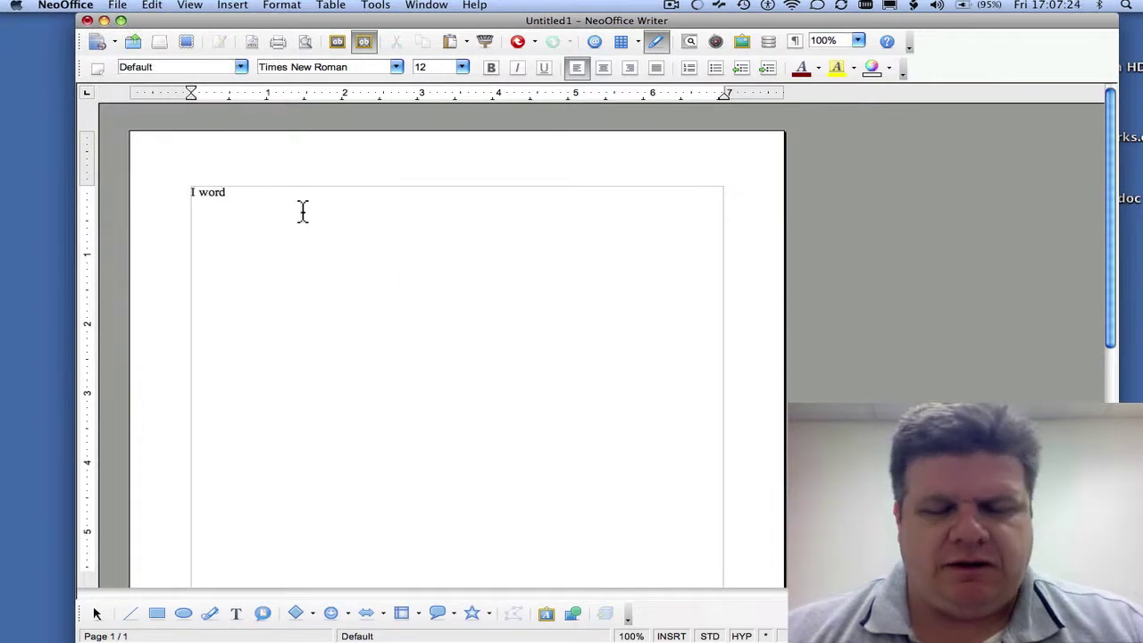
key("BackSpace")
key("BackSpace")
key("BackSpace")
key("BackSpace")
key("BackSpace")
key("BackSpace")
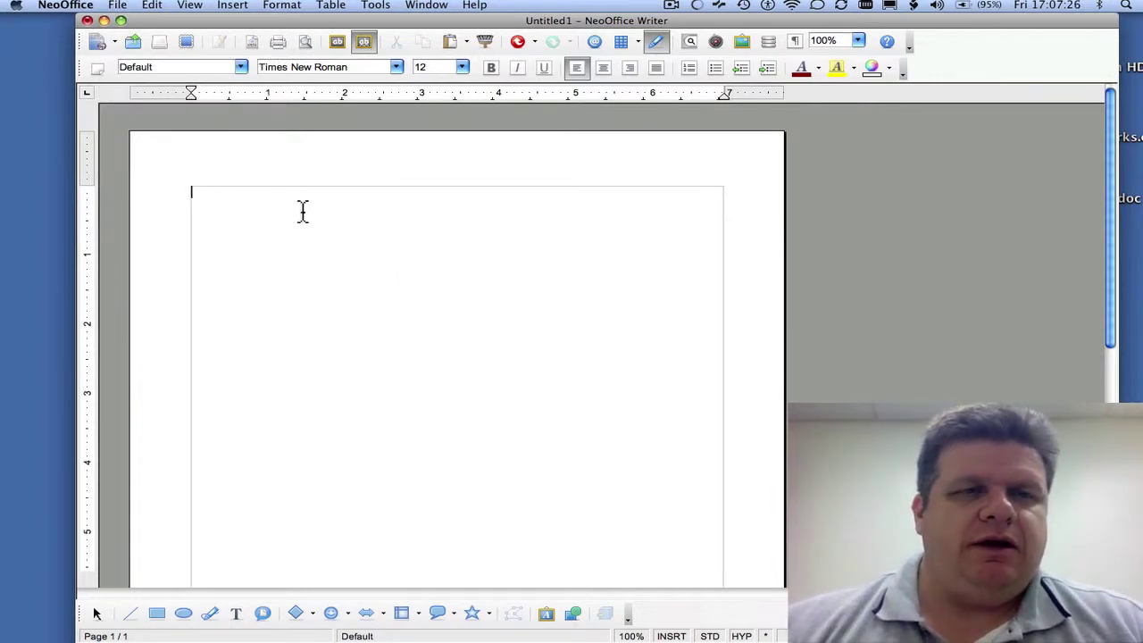
type("I am some")
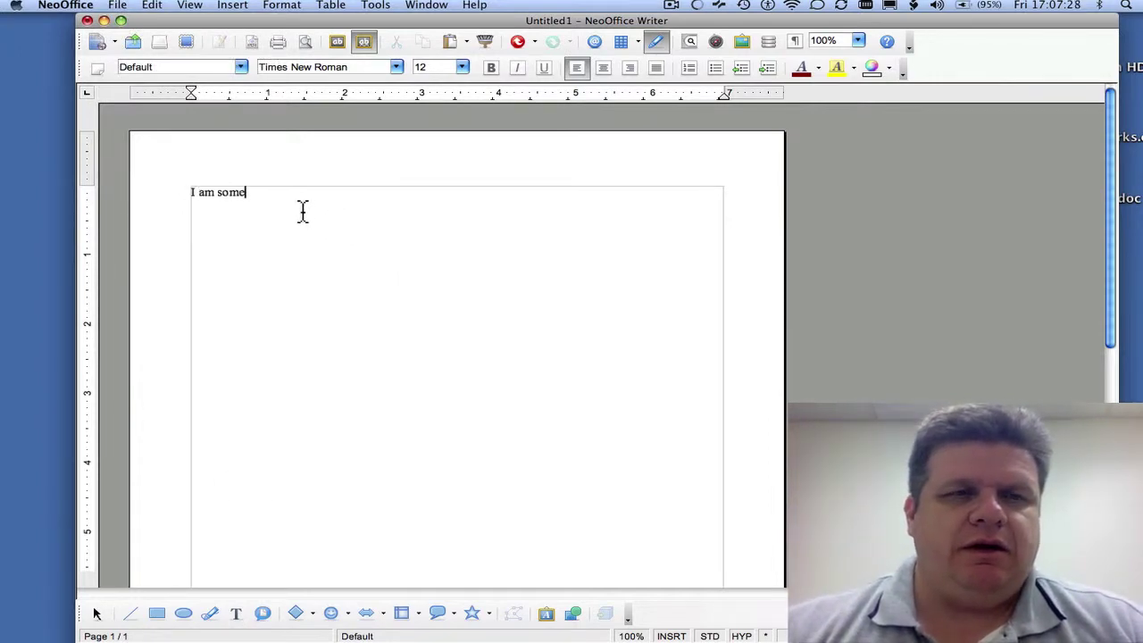
type(" type")
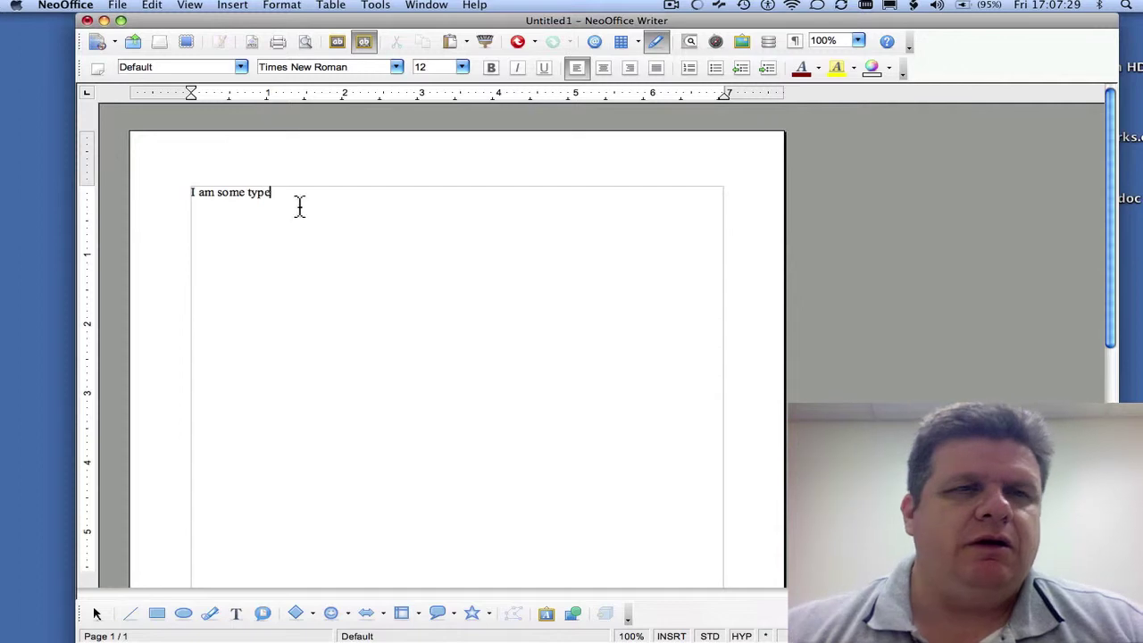
Save the document as "test" on the Desktop in Microsoft Word 97/2000/XP (.doc) format, keeping that format
left_click(119, 7)
left_click(570, 237)
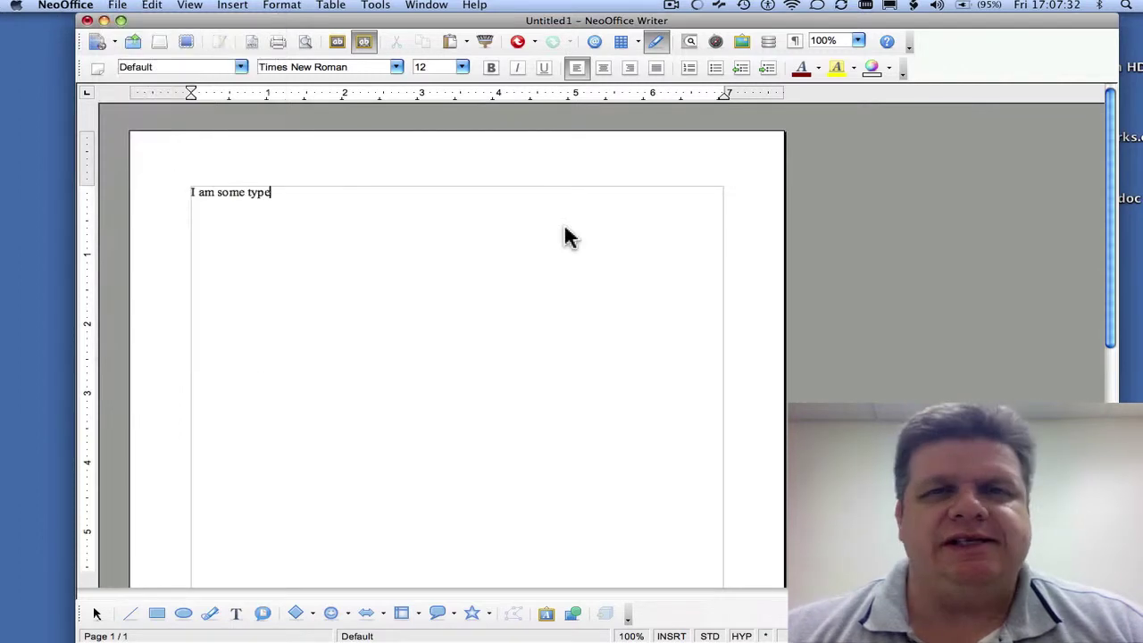
type("test")
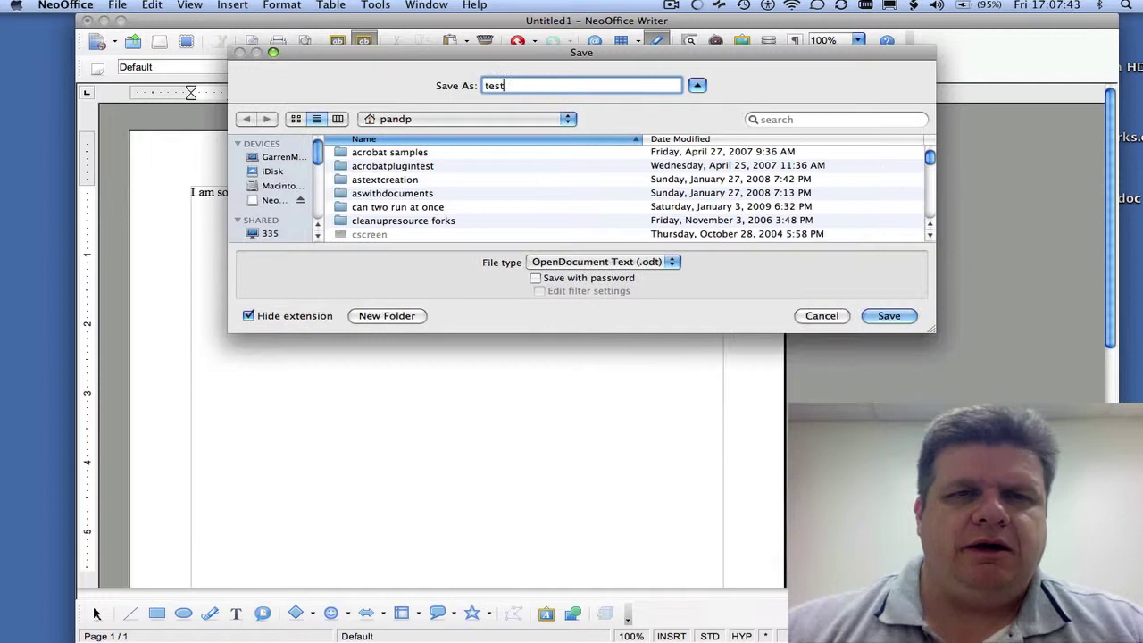
key("super+d")
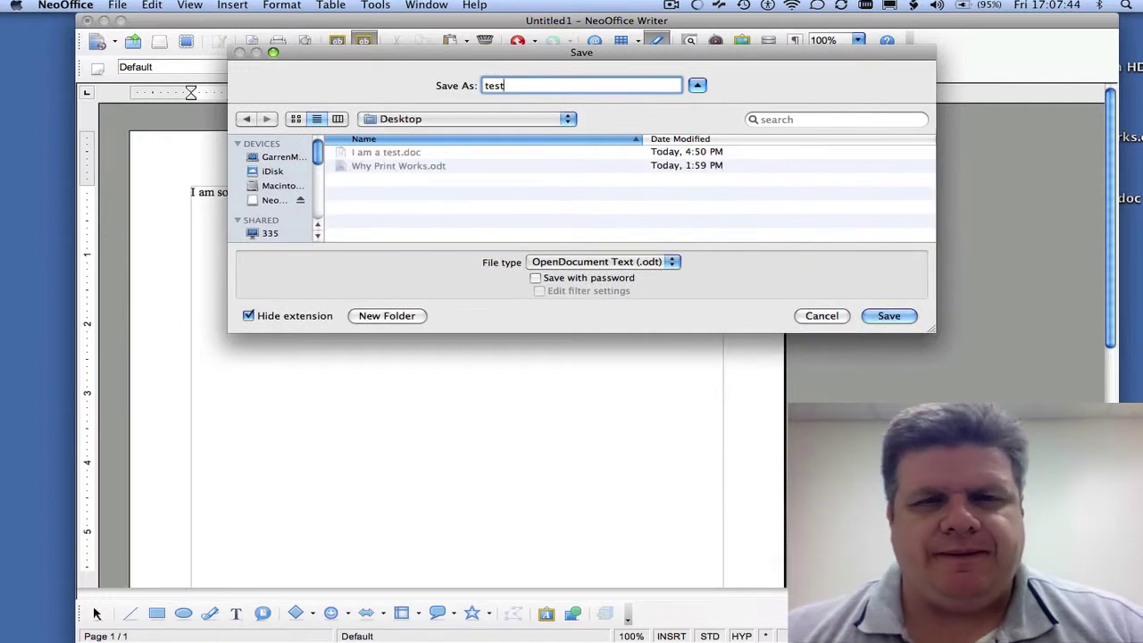
left_click(650, 262)
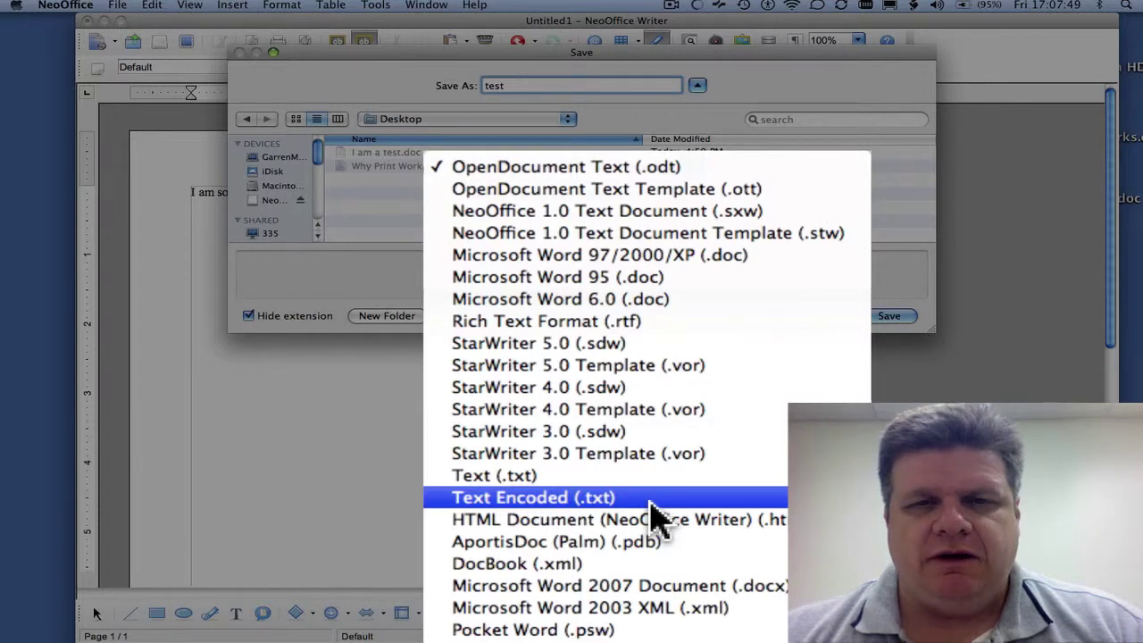
left_click(804, 256)
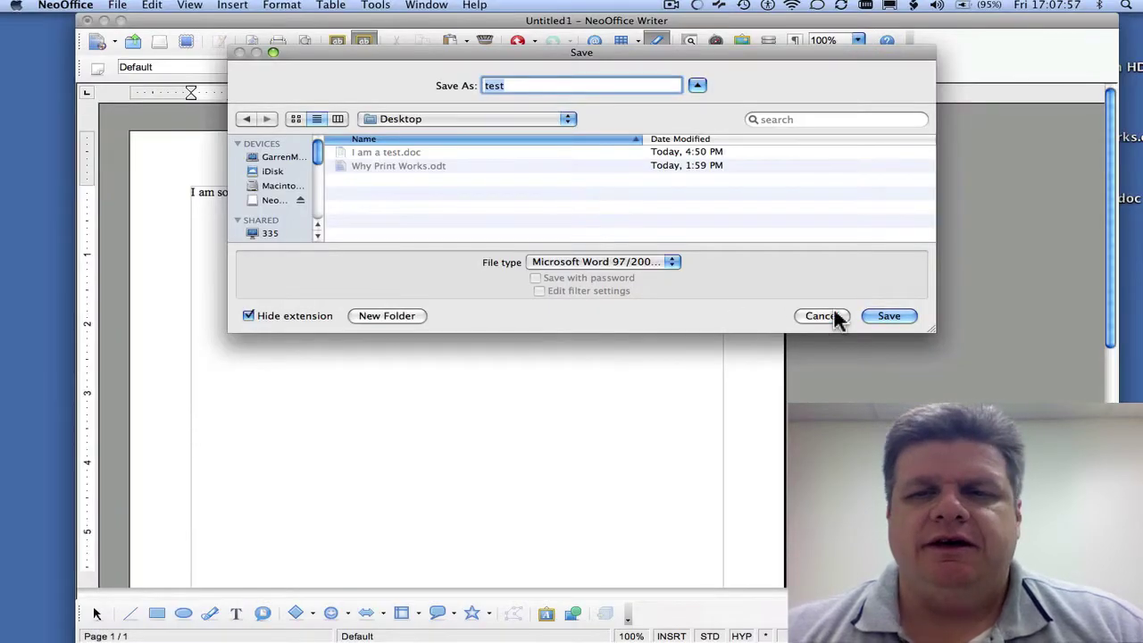
left_click(888, 317)
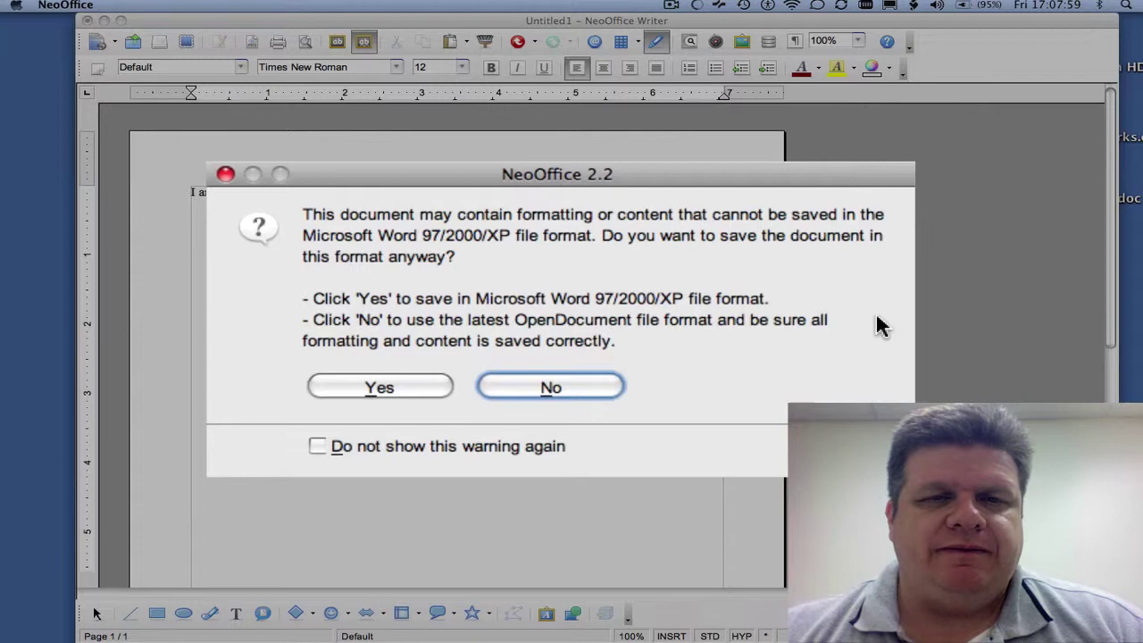
left_click(333, 387)
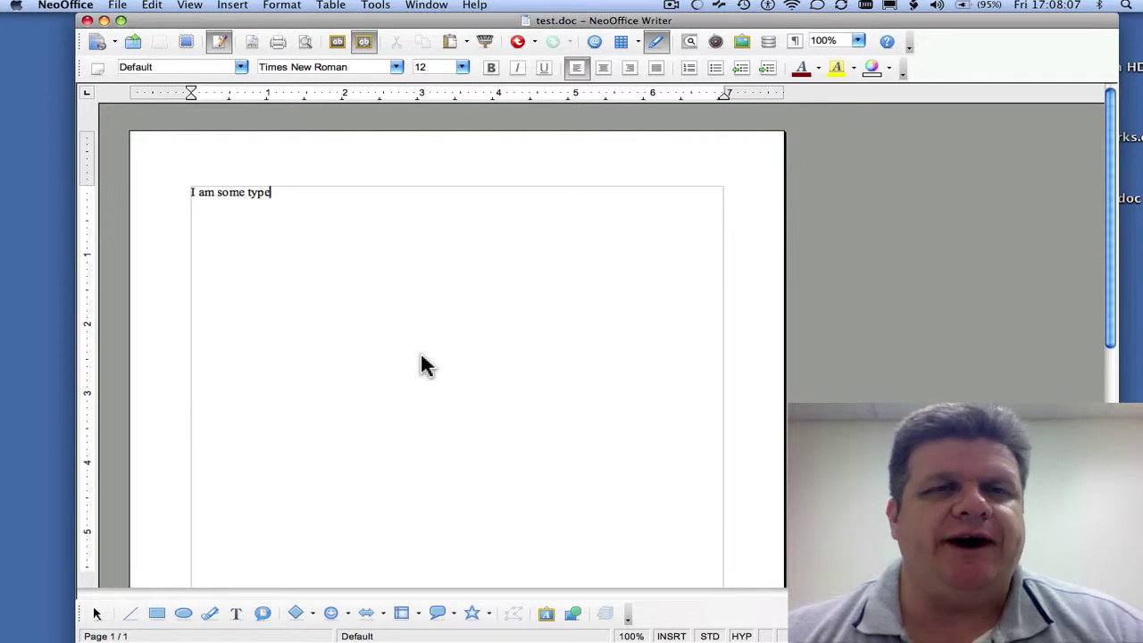
Create a new spreadsheet and enter "cell A" in A1 and "Cell B" in B1
left_click(117, 5)
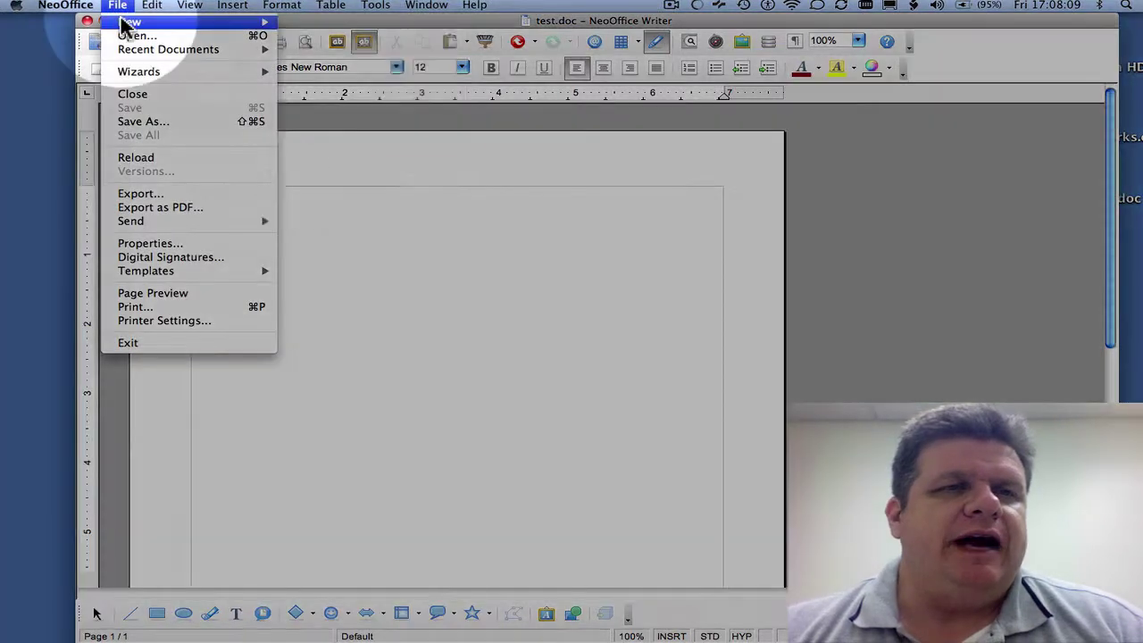
mouse_move(129, 21)
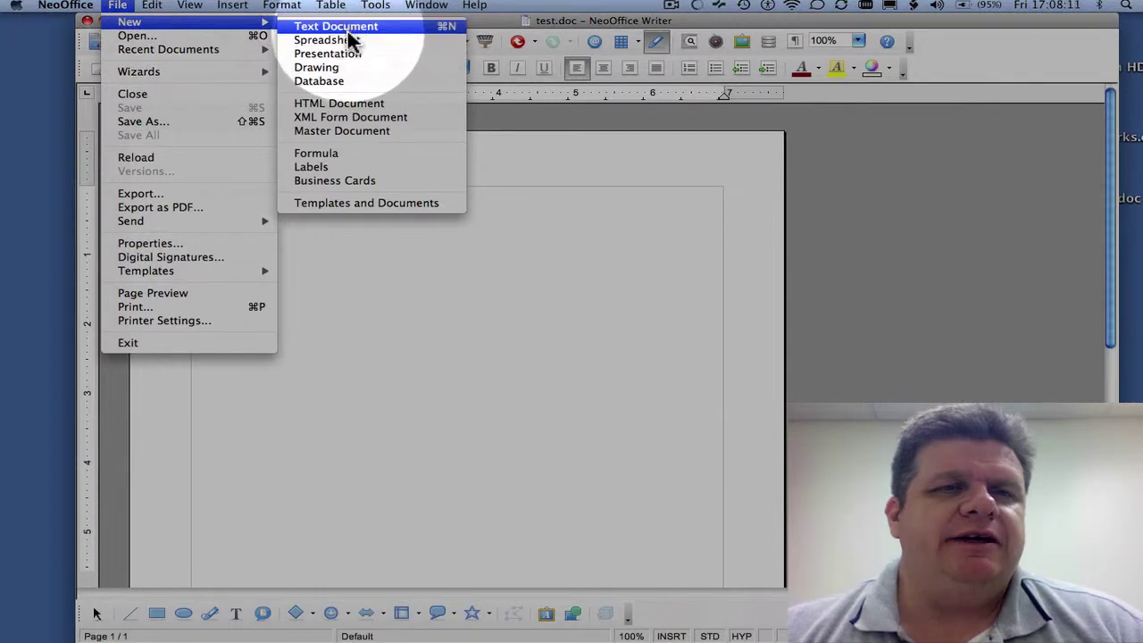
left_click(349, 40)
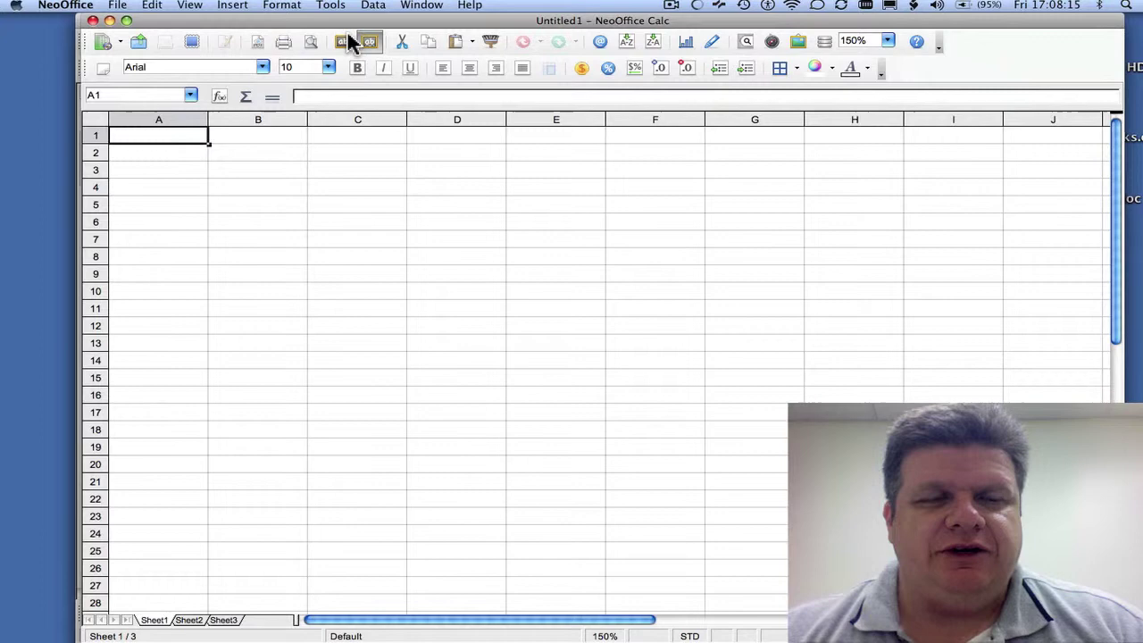
type("ce")
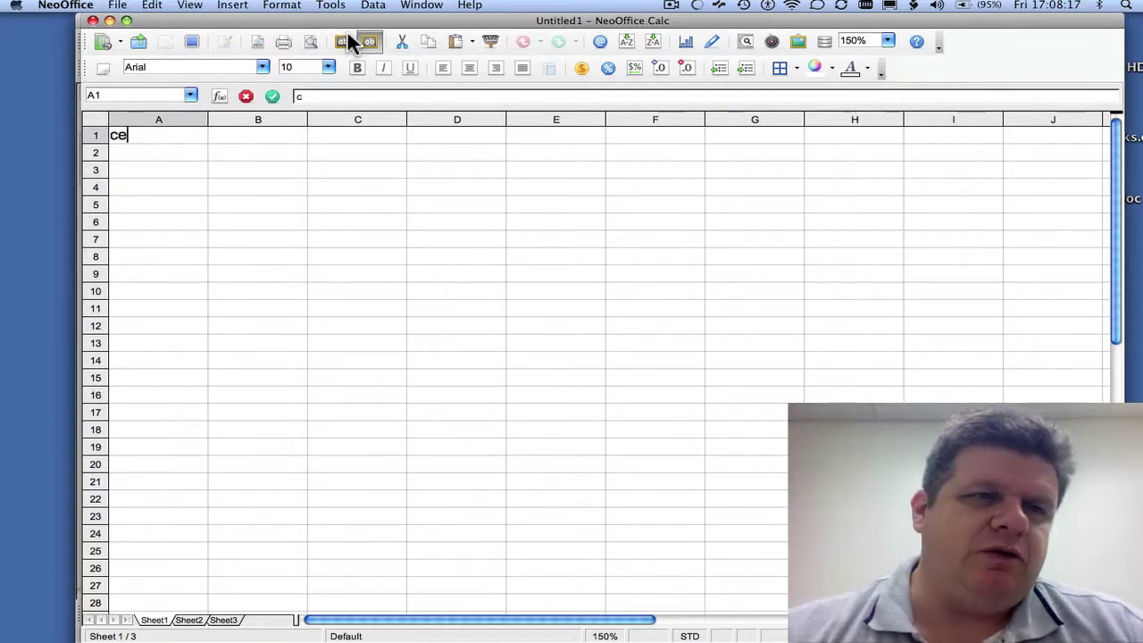
type("ll A")
key("Tab")
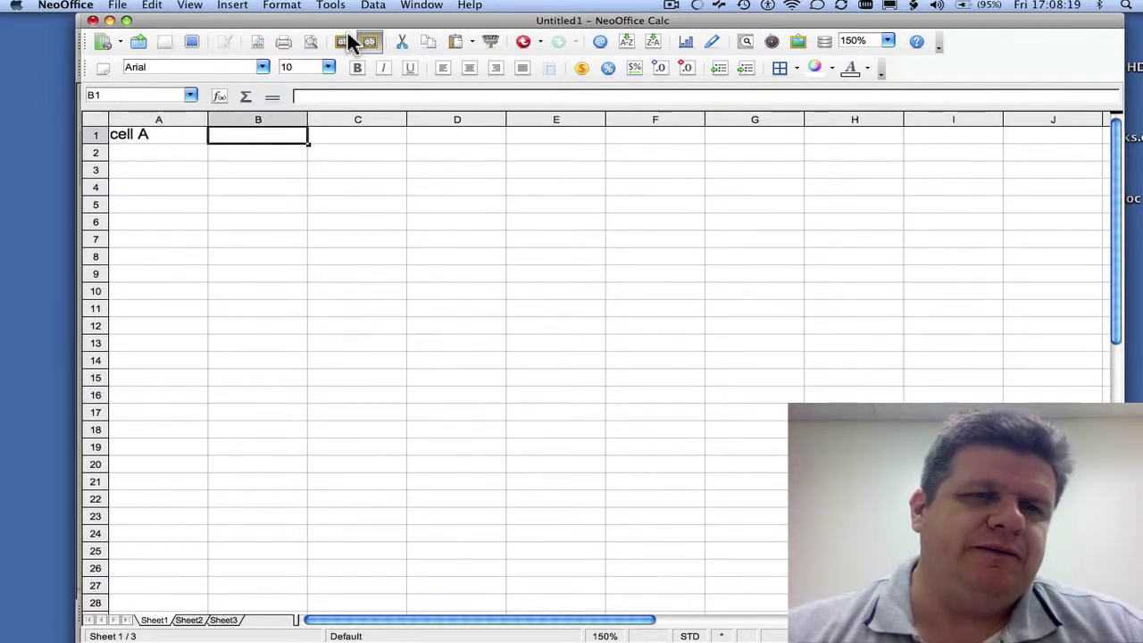
type("Cell B")
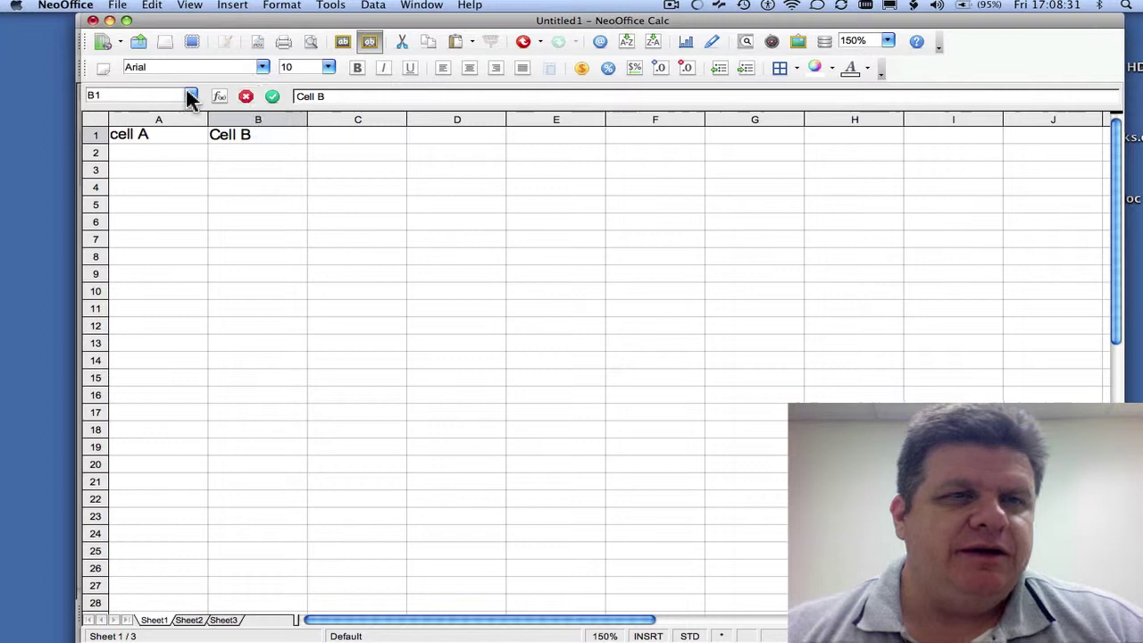
Examine the file formats offered for saving the spreadsheet under a new name, and cancel the save
left_click(118, 6)
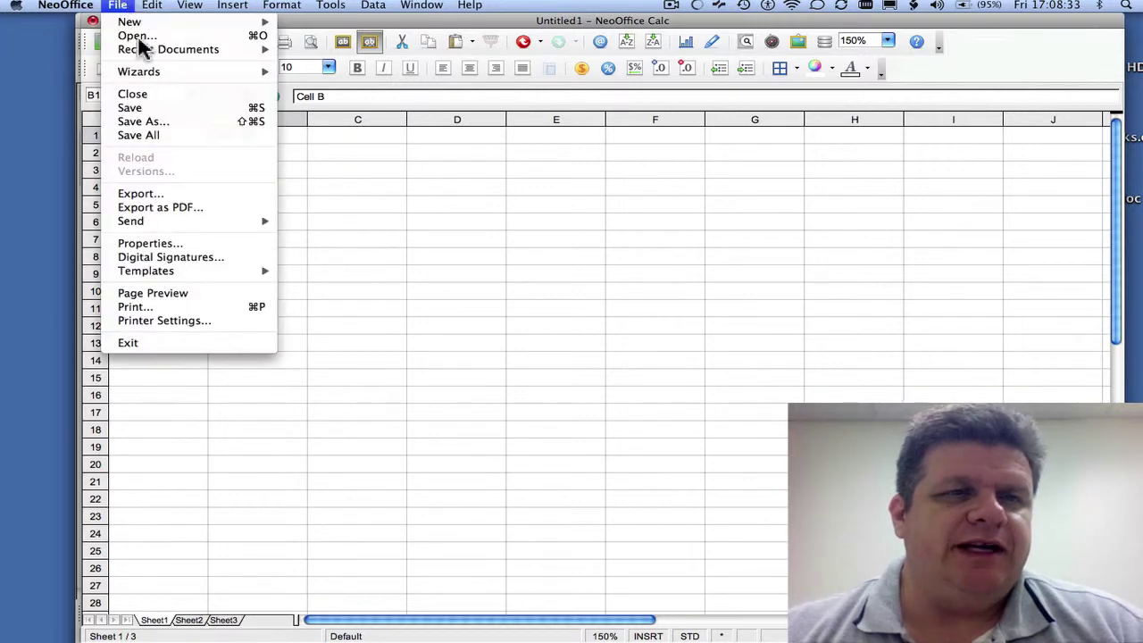
left_click(143, 122)
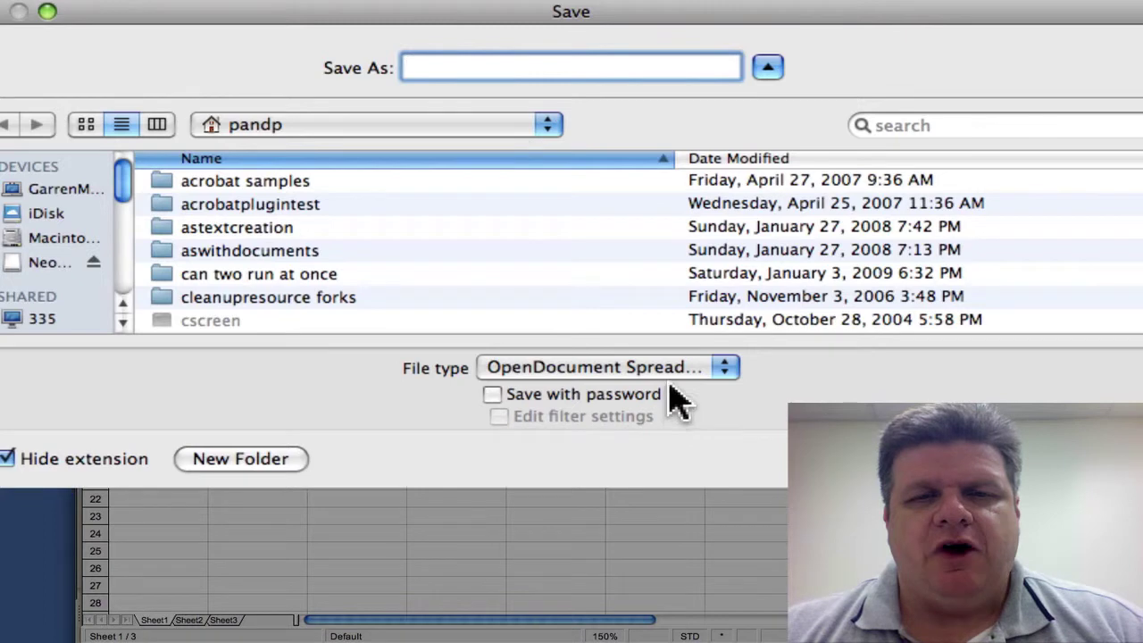
left_click(629, 316)
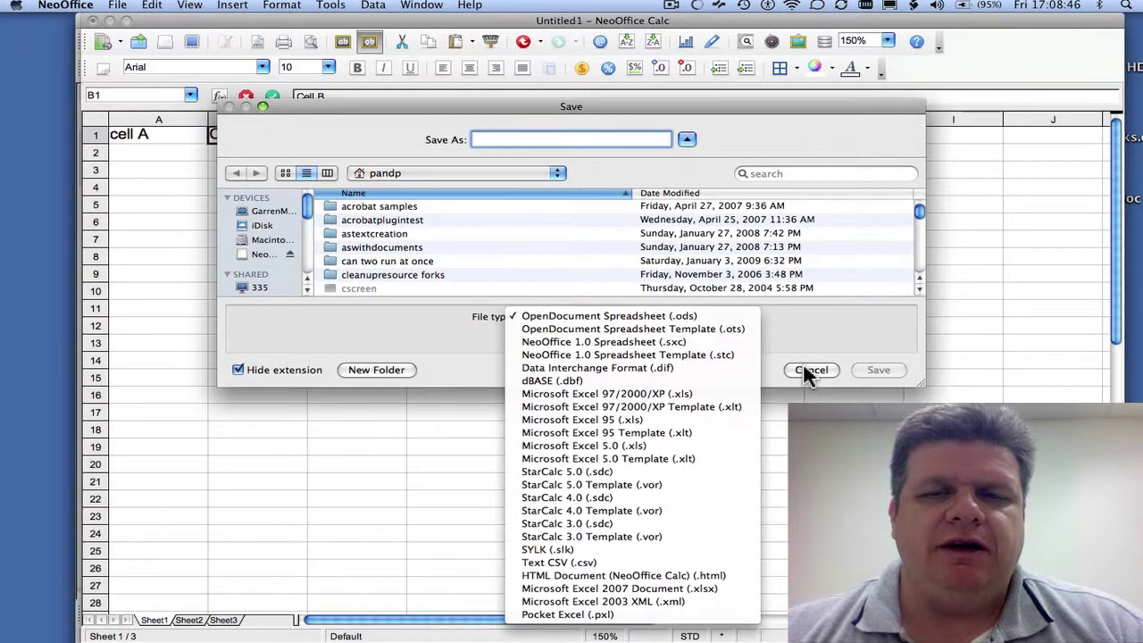
left_click(809, 374)
left_click(807, 371)
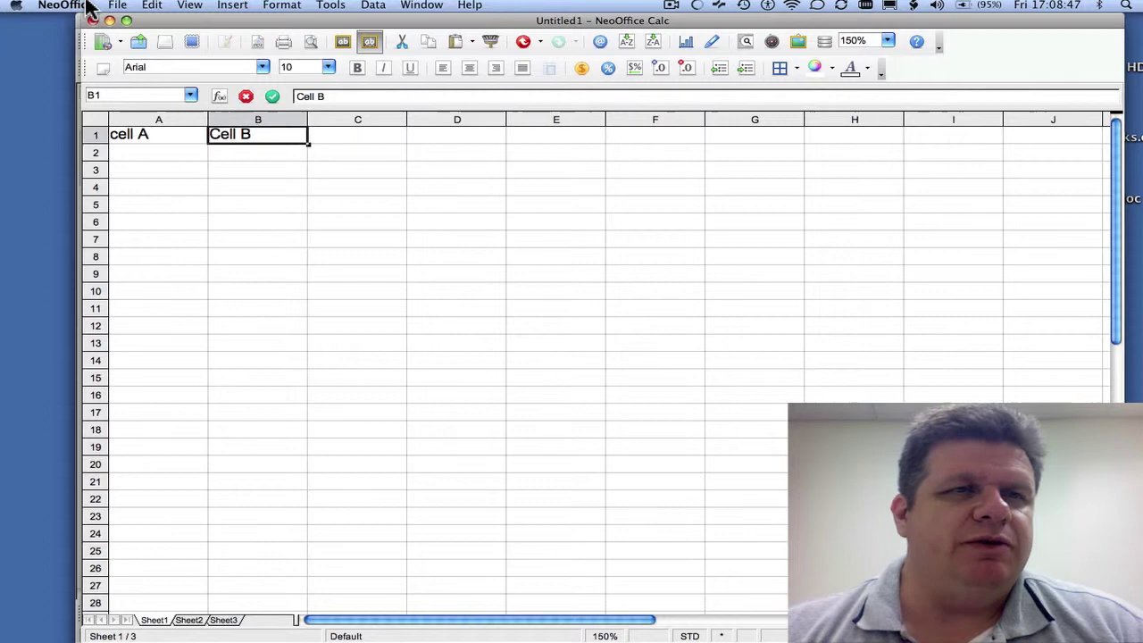
Open the list of file commands from the spreadsheet
left_click(116, 6)
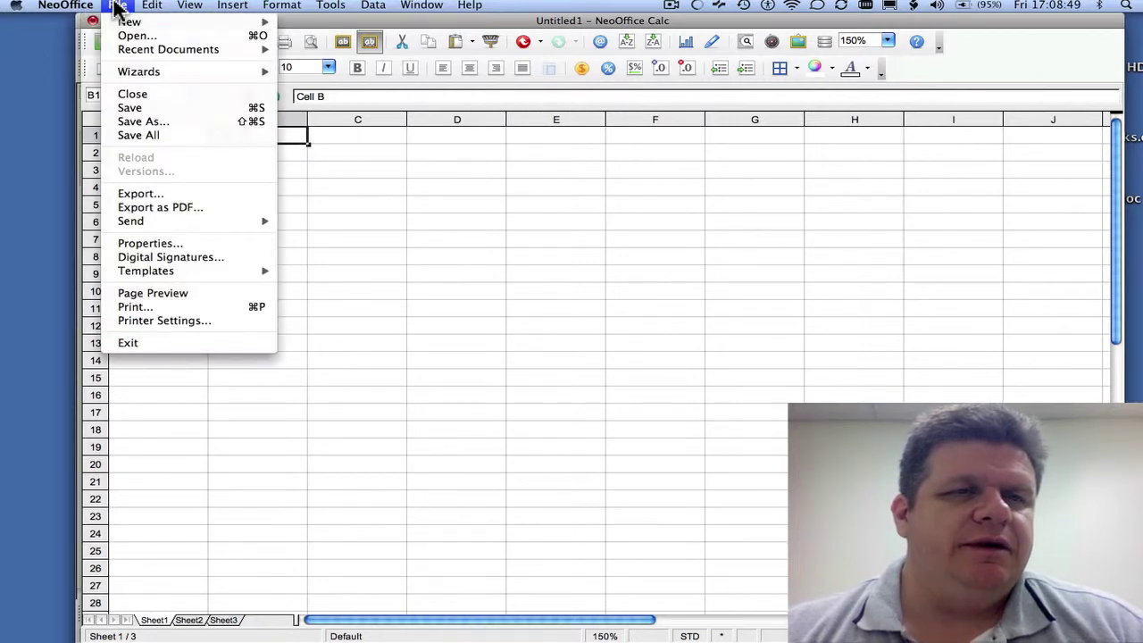